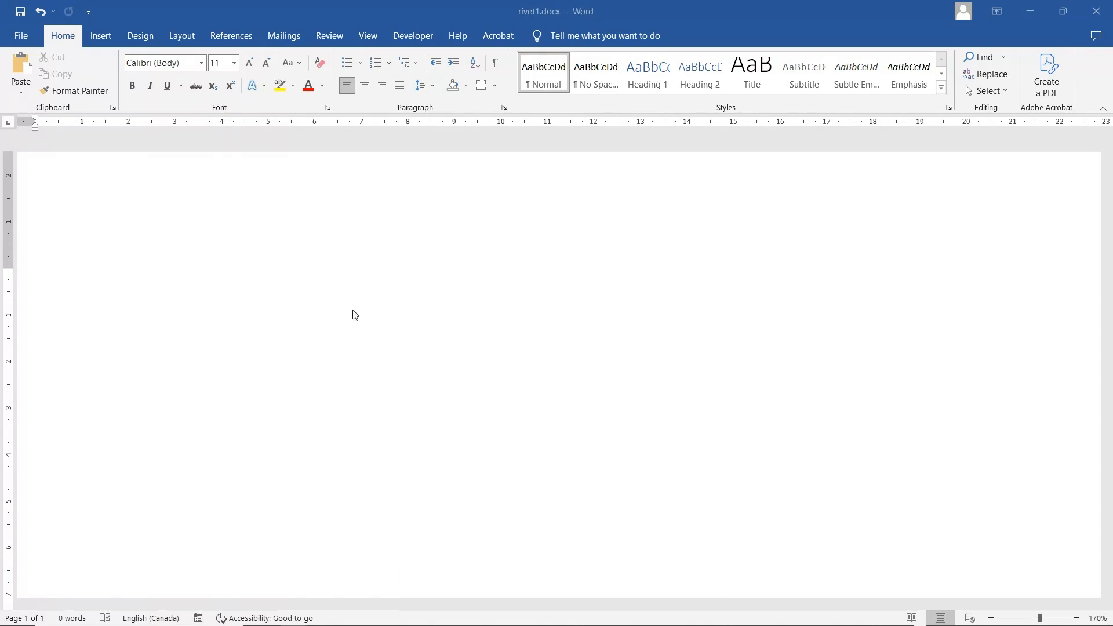
Step: Draw a donut shape about 2.03 cm wide and 1.95 cm high mid-page, and shrink its centre hole
{"action": "left_click", "coordinate": [100, 36]}
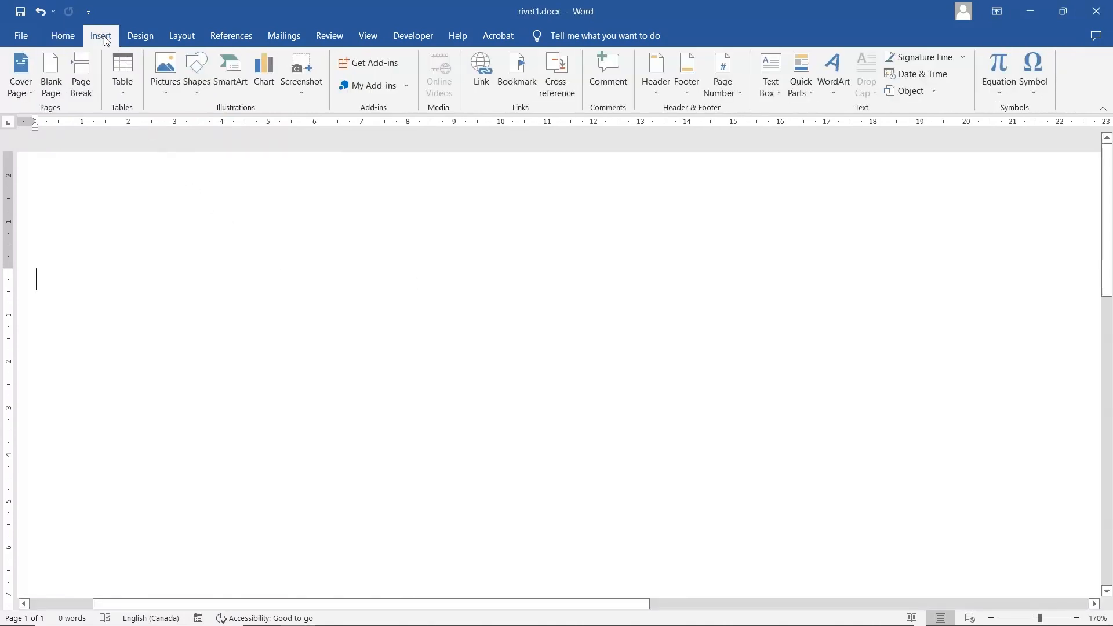
{"action": "left_click", "coordinate": [196, 75]}
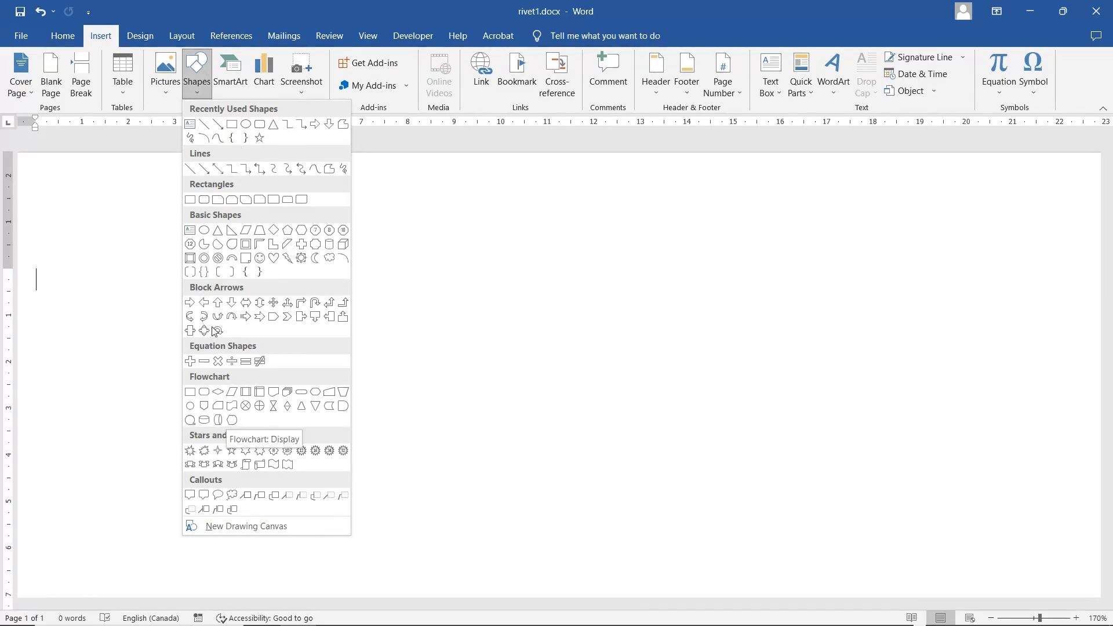
{"action": "left_click", "coordinate": [204, 257]}
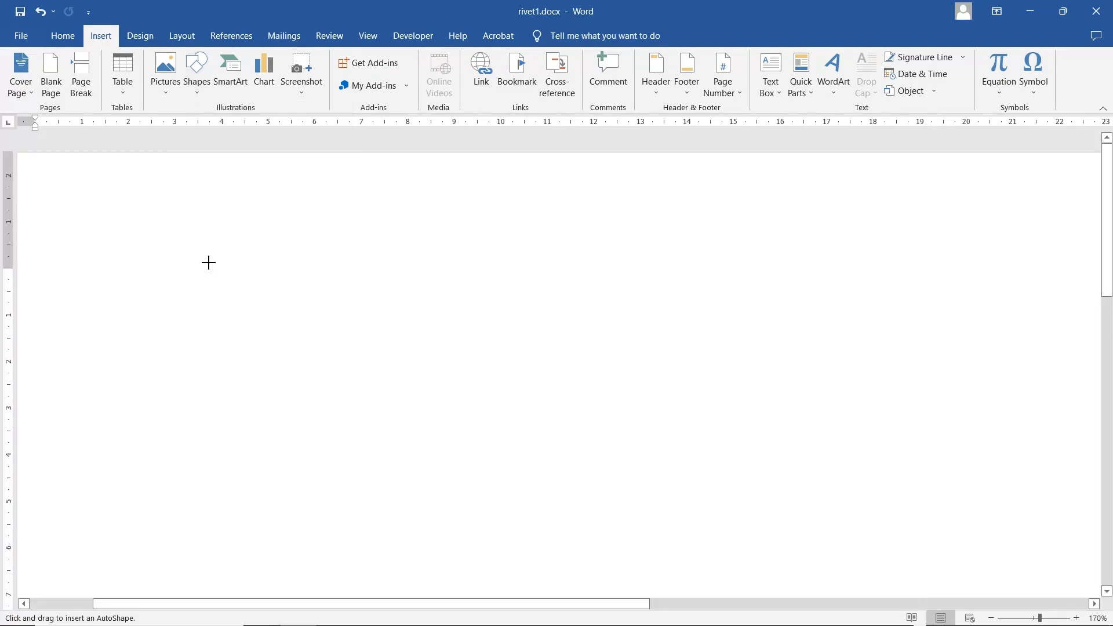
{"action": "left_click_drag", "start_coordinate": [183, 222], "coordinate": [271, 314]}
{"action": "left_click_drag", "start_coordinate": [258, 270], "coordinate": [499, 366]}
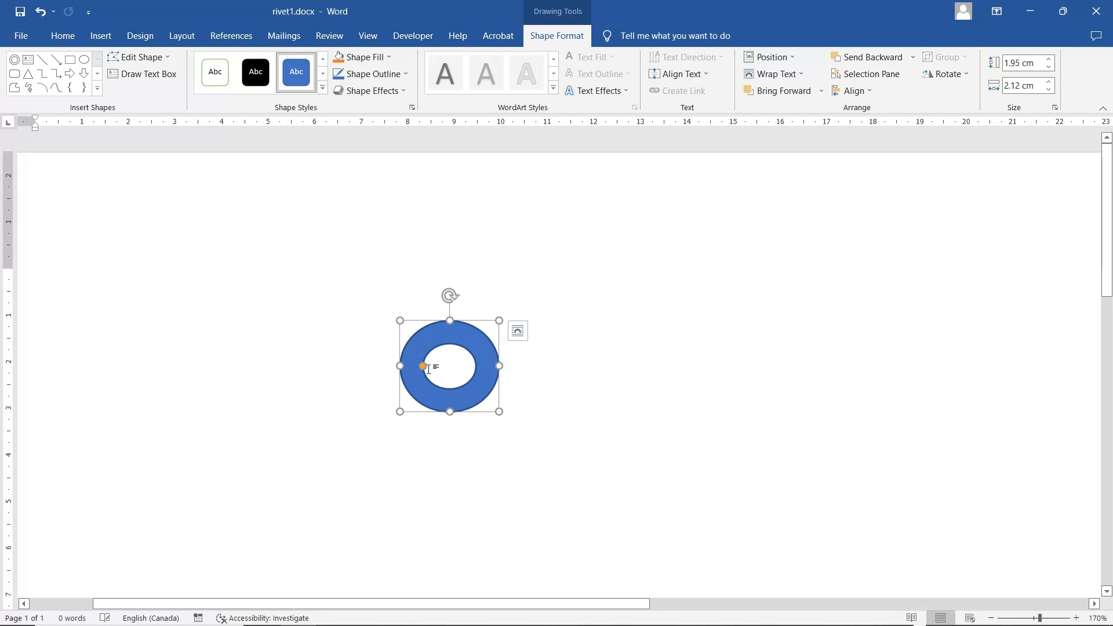
{"action": "left_click_drag", "start_coordinate": [422, 366], "coordinate": [490, 366]}
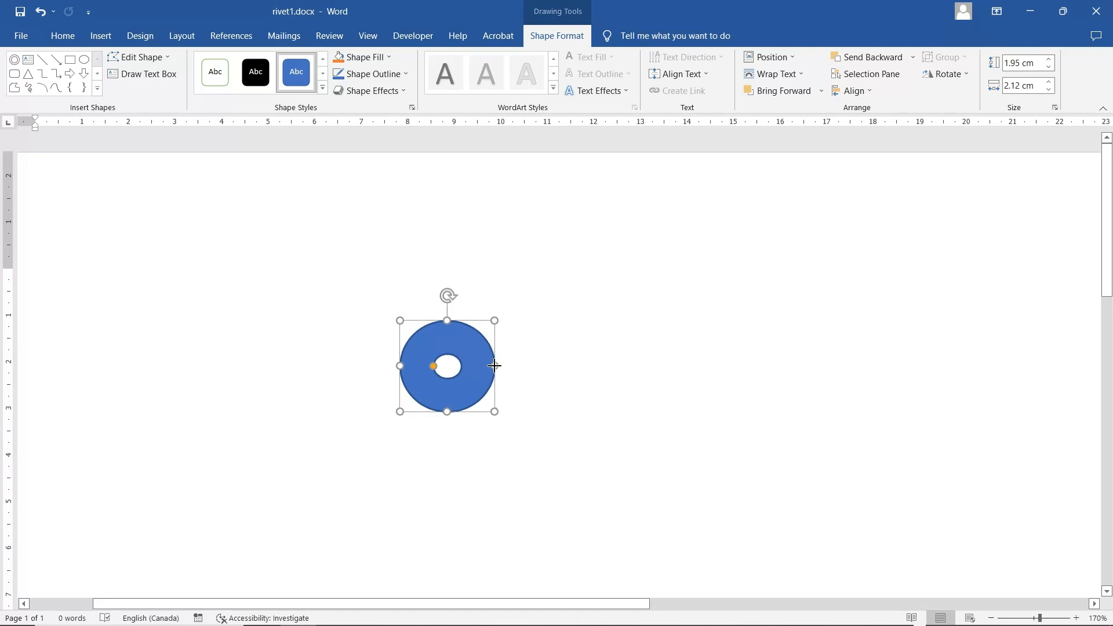
Step: Fill the donut with light gray and give it a darker gray outline
{"action": "left_click", "coordinate": [360, 58]}
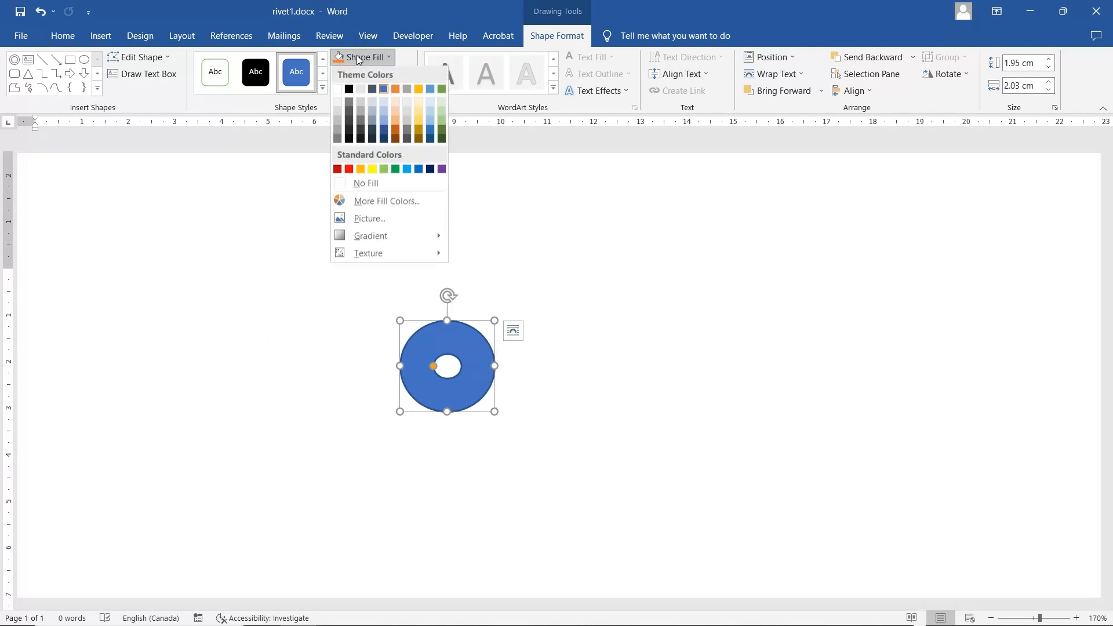
{"action": "left_click", "coordinate": [341, 111]}
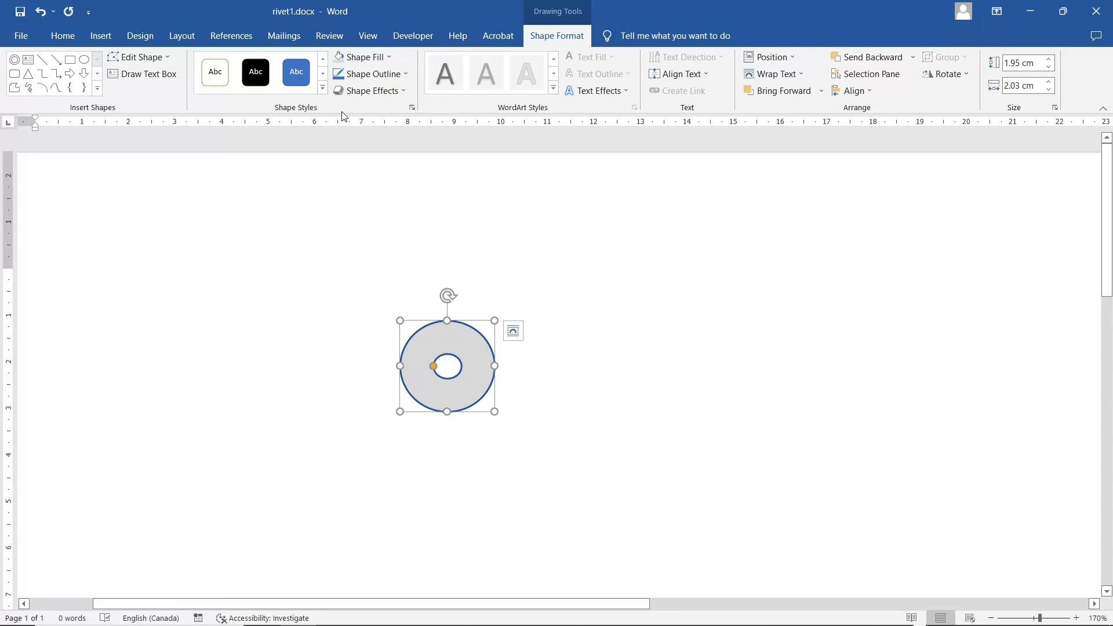
{"action": "left_click", "coordinate": [369, 74]}
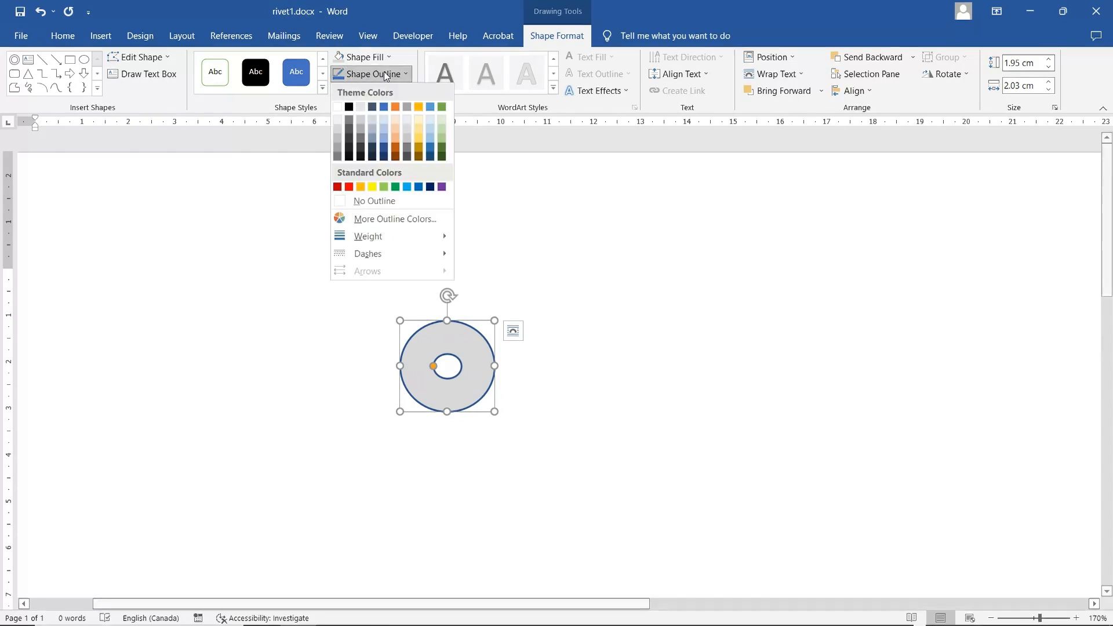
{"action": "left_click", "coordinate": [337, 152]}
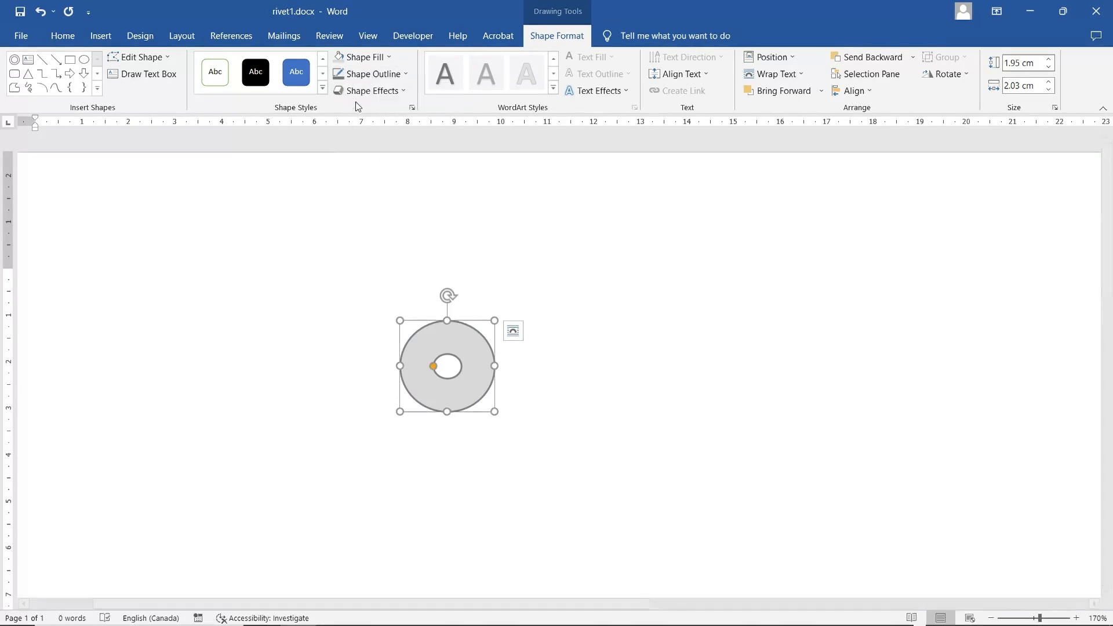
Step: Set the donut's outline weight to ½ pt
{"action": "left_click", "coordinate": [371, 73]}
{"action": "mouse_move", "coordinate": [373, 236]}
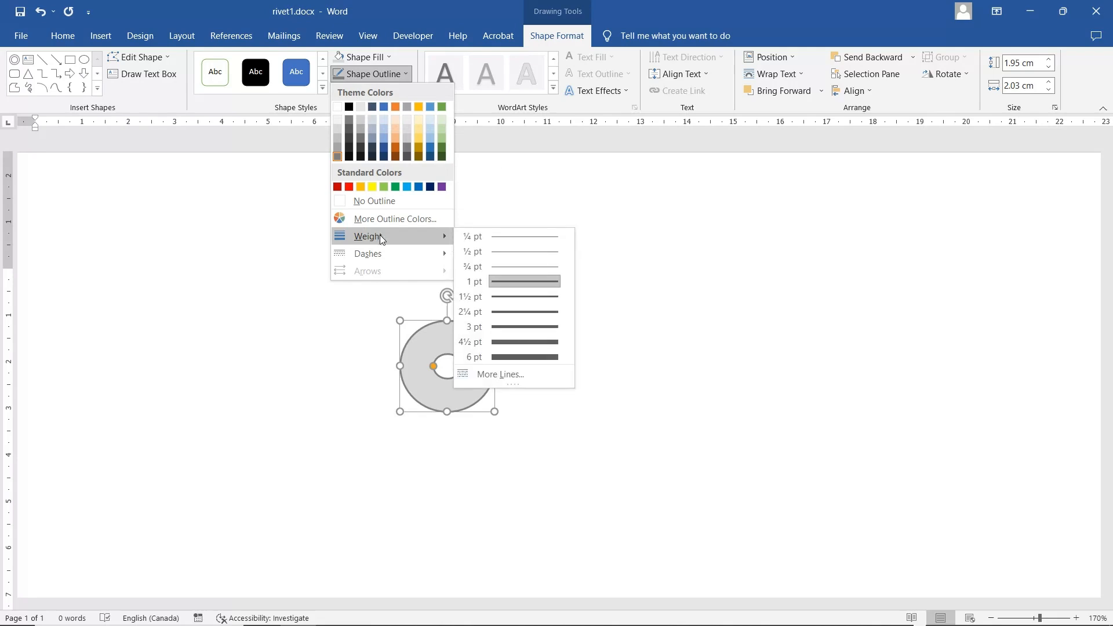
{"action": "left_click", "coordinate": [507, 252]}
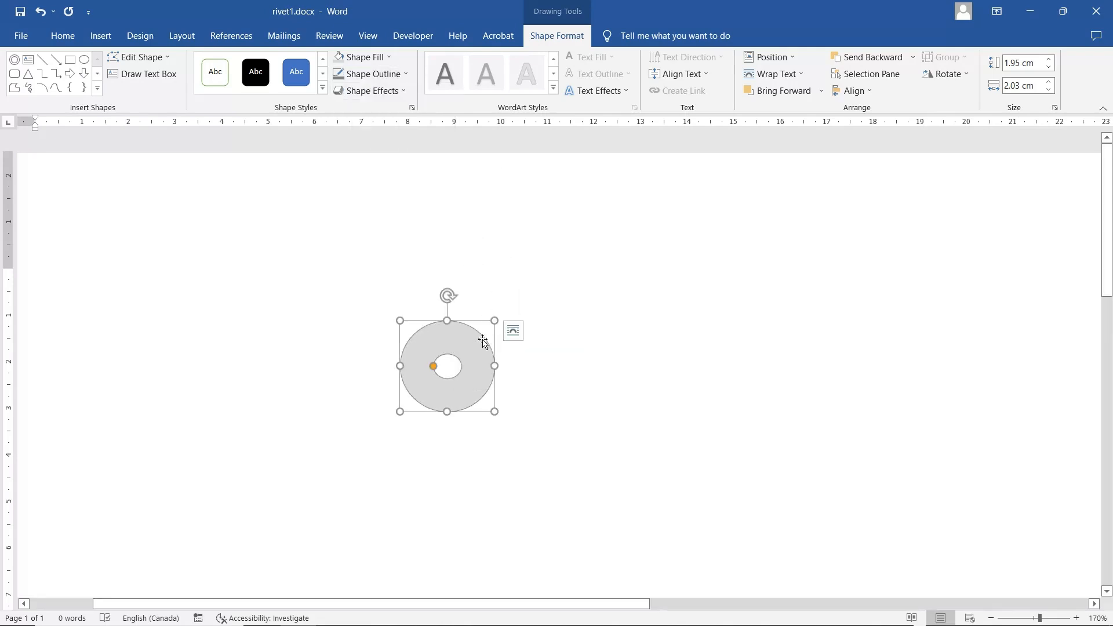
{"action": "left_click", "coordinate": [571, 295]}
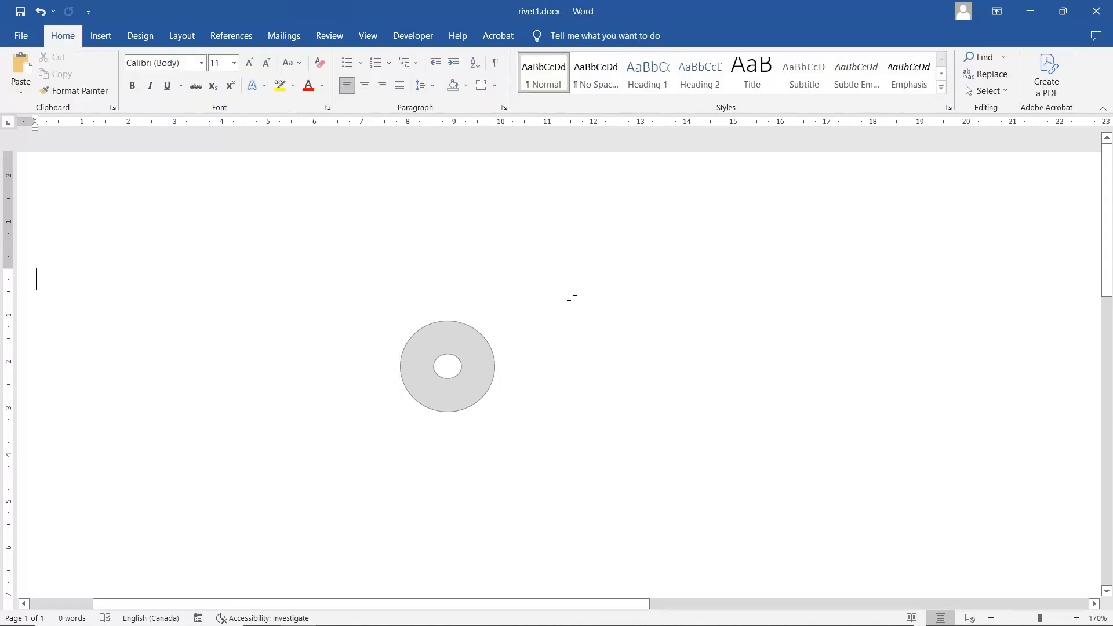
Step: Bring up the donut's layout options and move the donut slightly up and to the right
{"action": "left_click", "coordinate": [482, 355]}
{"action": "left_click", "coordinate": [513, 331]}
{"action": "left_click", "coordinate": [571, 522]}
{"action": "left_click", "coordinate": [440, 436]}
{"action": "left_click_drag", "start_coordinate": [467, 383], "coordinate": [506, 353]}
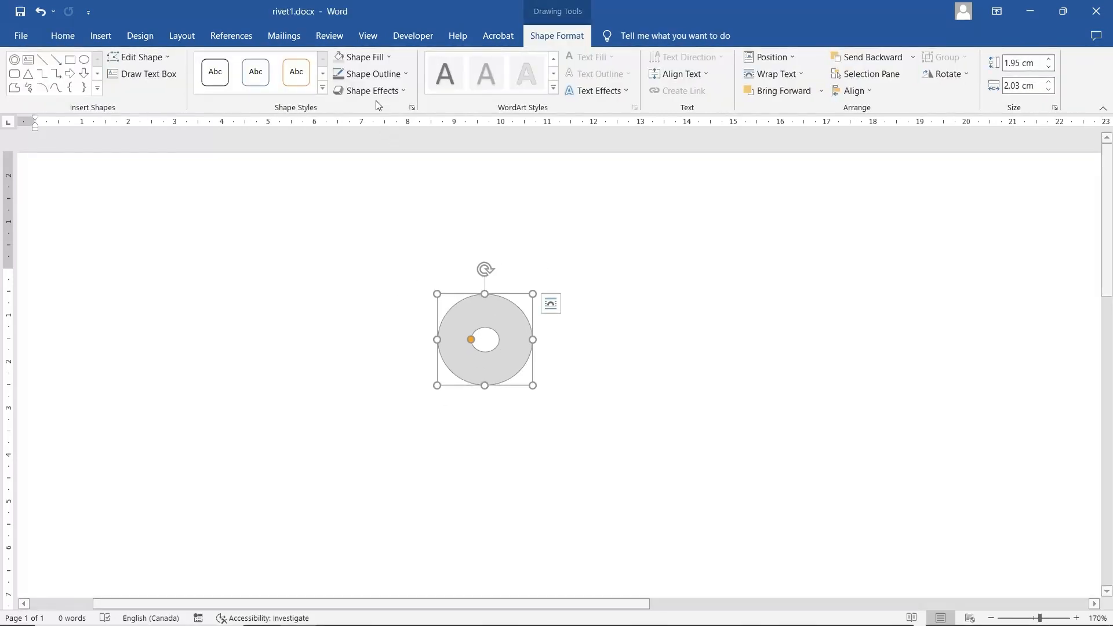
Step: Apply a gray diagonal gradient to the donut, darkest at its upper left, and place the donut just right of the page's middle
{"action": "left_click", "coordinate": [376, 58]}
{"action": "mouse_move", "coordinate": [385, 238]}
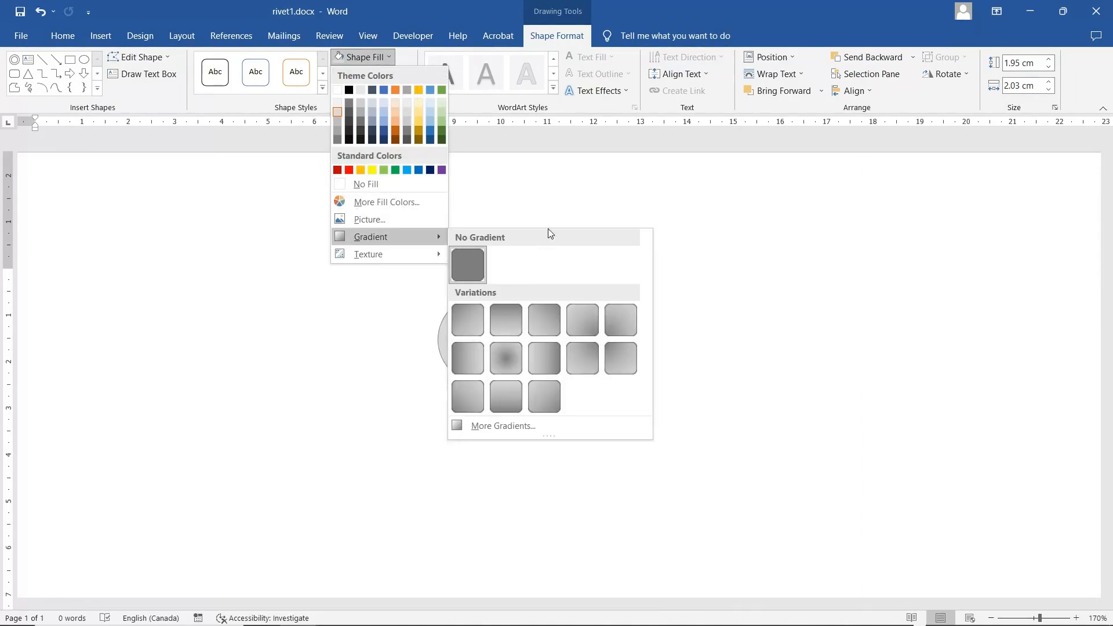
{"action": "left_click", "coordinate": [452, 331]}
{"action": "left_click_drag", "start_coordinate": [452, 331], "coordinate": [853, 339]}
{"action": "left_click", "coordinate": [371, 56]}
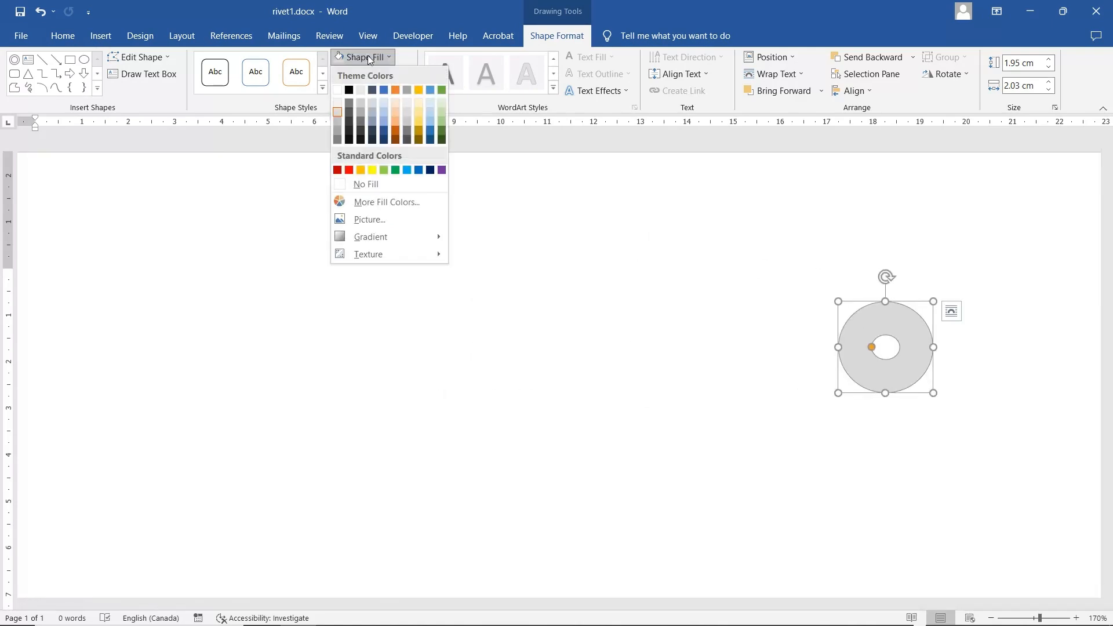
{"action": "mouse_move", "coordinate": [363, 233]}
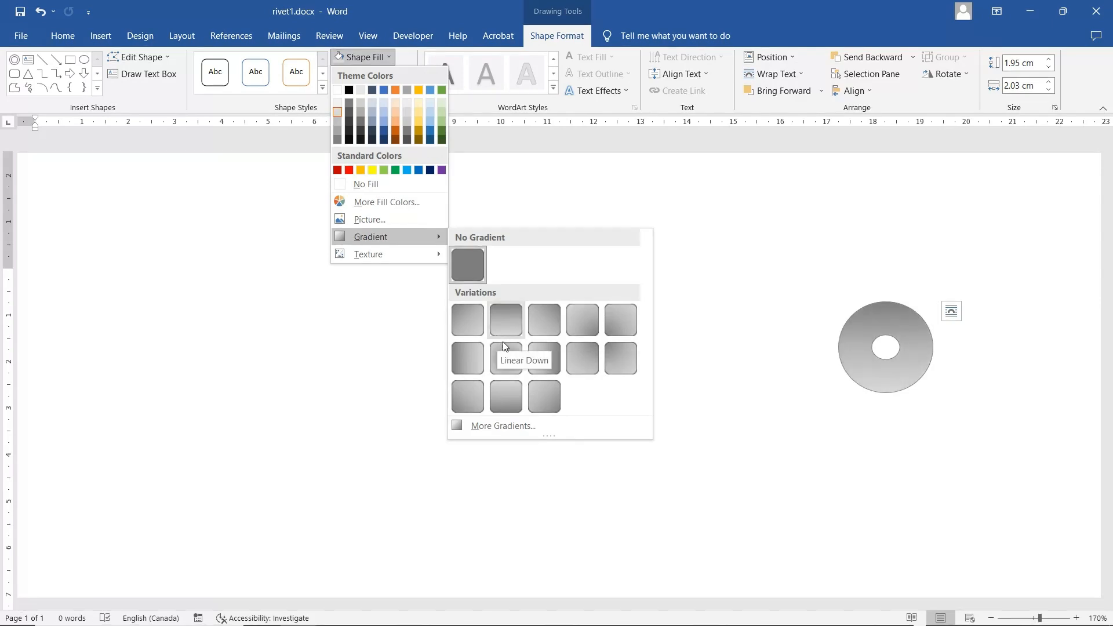
{"action": "left_click", "coordinate": [470, 326]}
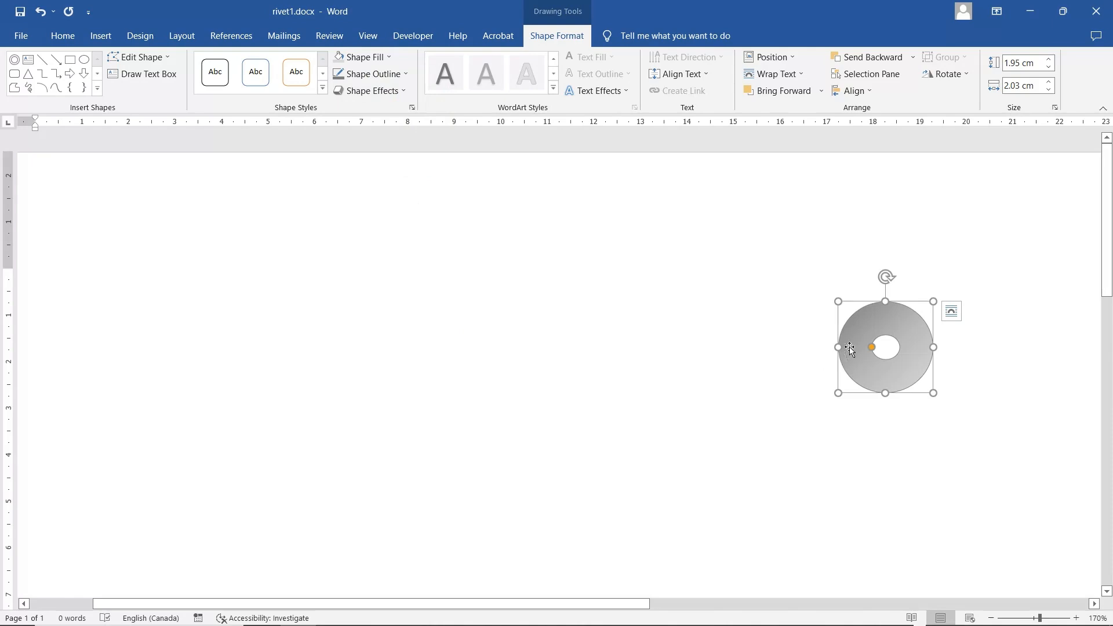
{"action": "left_click_drag", "start_coordinate": [858, 344], "coordinate": [615, 333]}
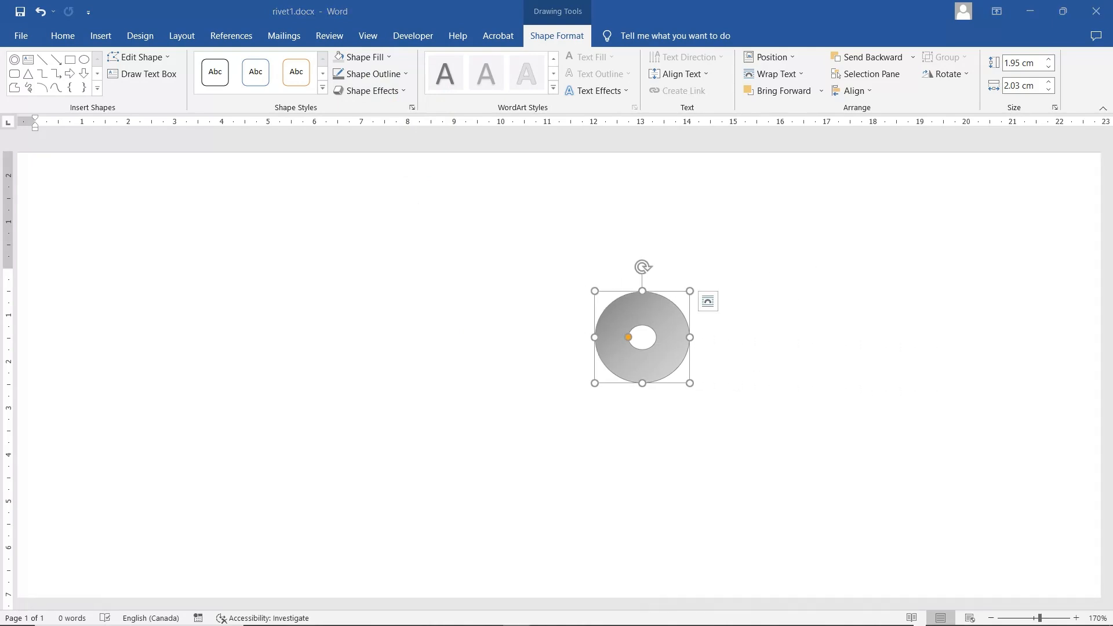
Step: Apply a Slant top bevel to the donut in its 3-D format settings
{"action": "left_click", "coordinate": [413, 109]}
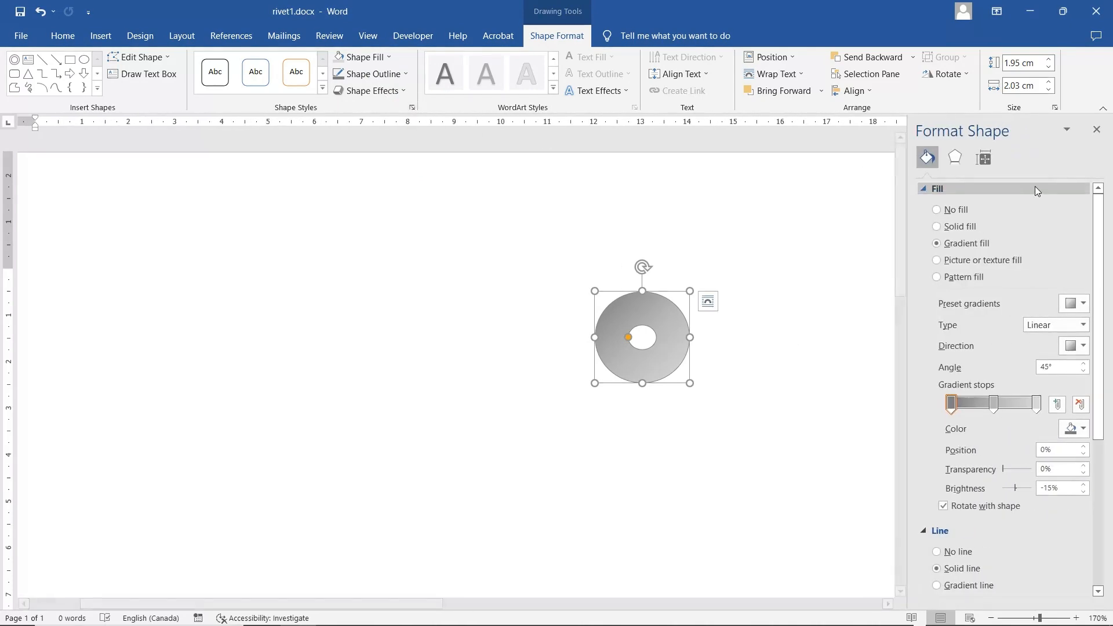
{"action": "left_click", "coordinate": [955, 158]}
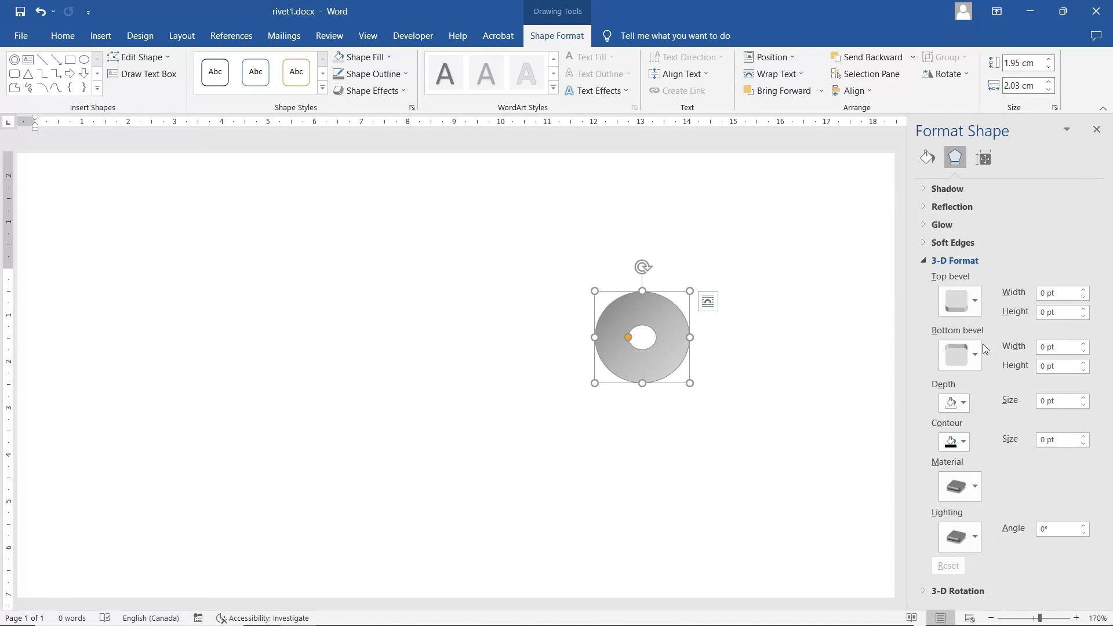
{"action": "left_click", "coordinate": [976, 301]}
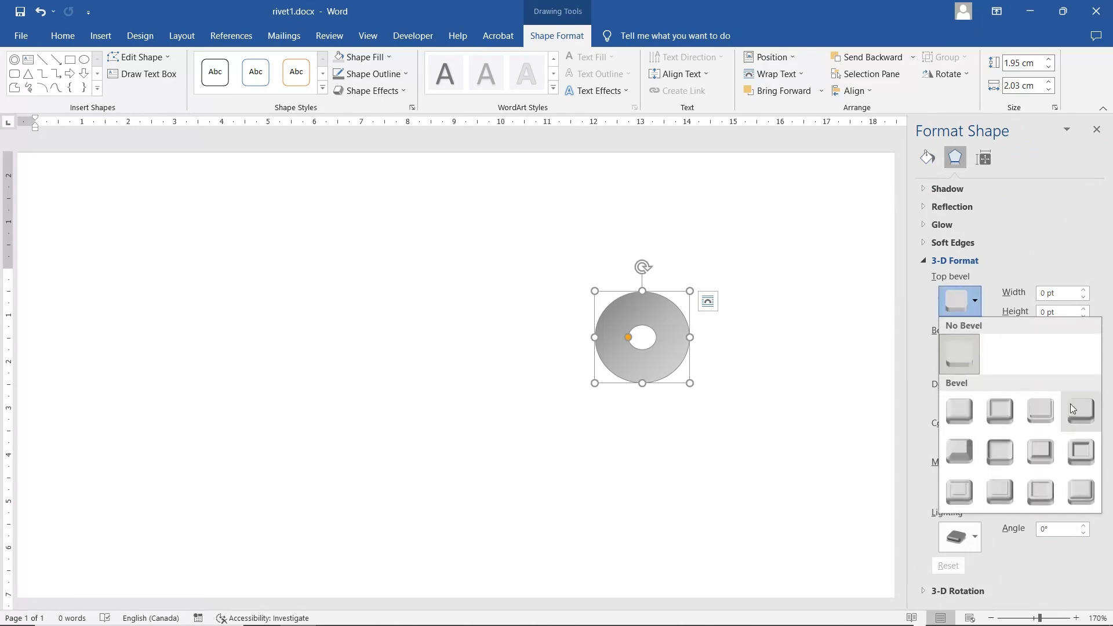
{"action": "left_click", "coordinate": [1088, 419]}
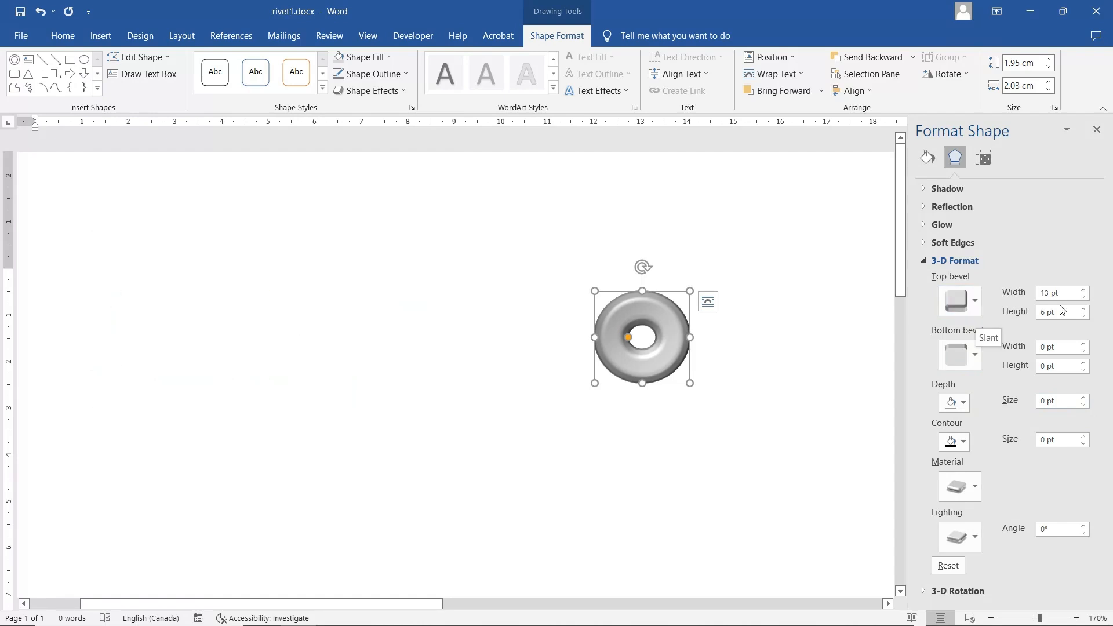
Step: Increase the donut's top bevel width to 17 pt
{"action": "left_click", "coordinate": [1084, 290]}
{"action": "left_click", "coordinate": [1084, 290]}
{"action": "left_click", "coordinate": [1084, 290]}
{"action": "left_click", "coordinate": [1084, 290]}
{"action": "left_click", "coordinate": [1084, 290]}
{"action": "left_click", "coordinate": [1084, 290]}
{"action": "left_click", "coordinate": [1084, 290]}
{"action": "left_click", "coordinate": [1084, 290]}
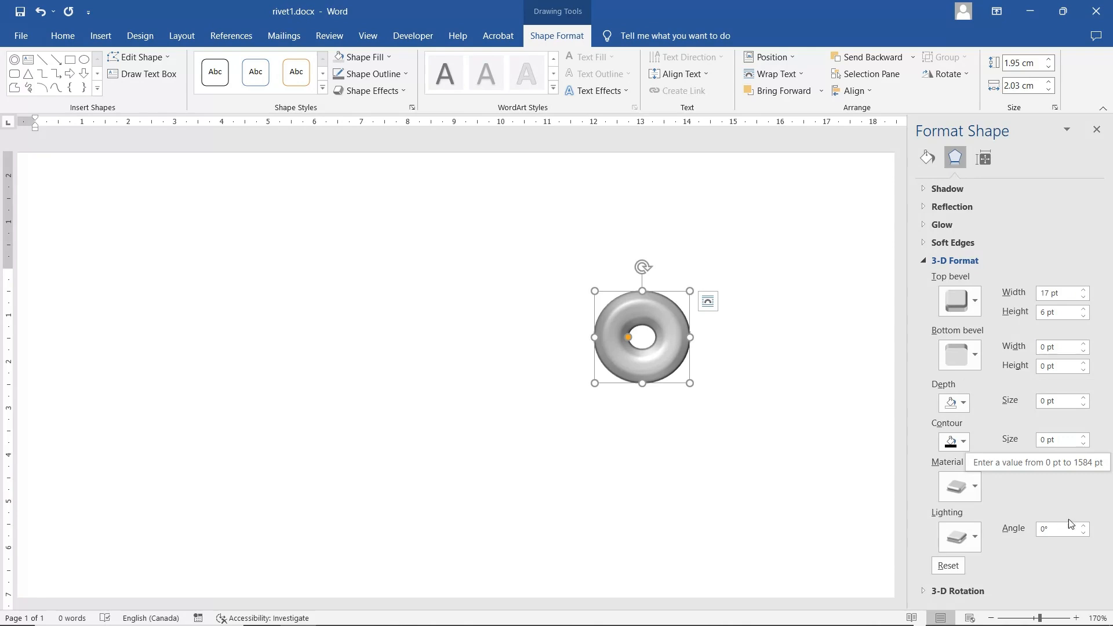
Step: Set the lighting angle of the donut's 3-D format to 60°
{"action": "left_click", "coordinate": [978, 538]}
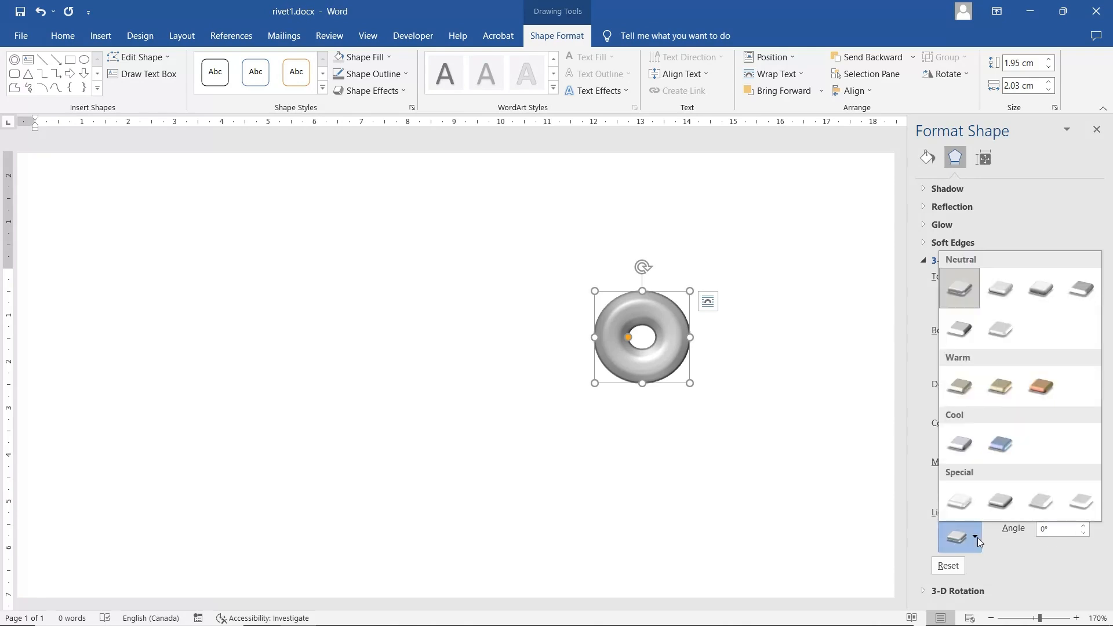
{"action": "left_click", "coordinate": [978, 537]}
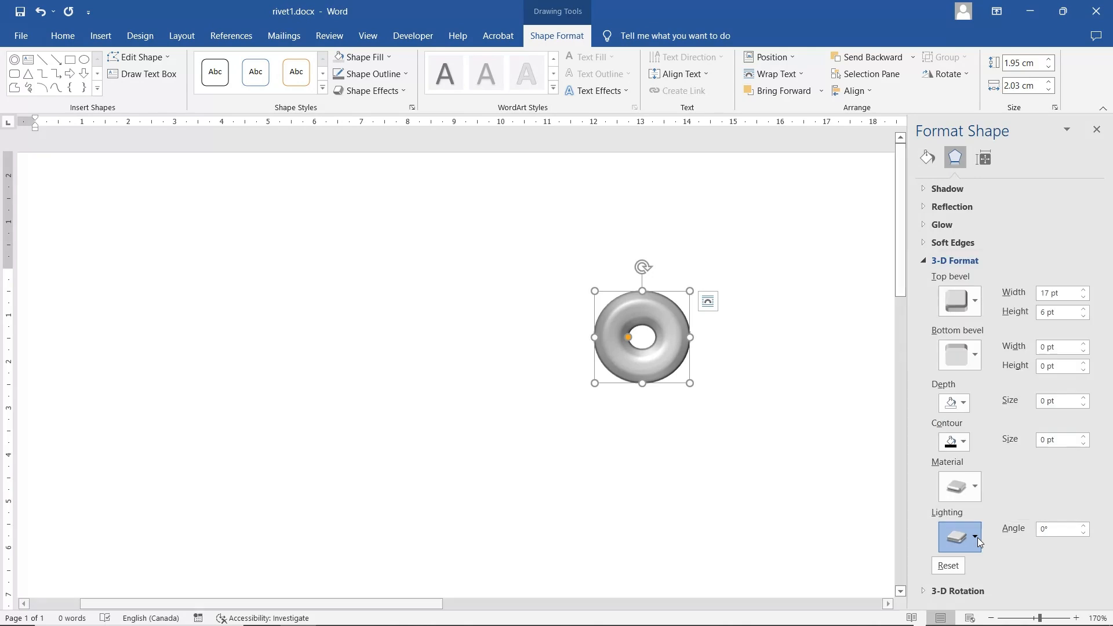
{"action": "left_click", "coordinate": [1084, 527]}
{"action": "left_click", "coordinate": [1084, 527]}
{"action": "left_click", "coordinate": [1084, 527]}
{"action": "left_click", "coordinate": [1084, 527]}
{"action": "left_click", "coordinate": [1084, 527]}
{"action": "left_click", "coordinate": [1084, 526]}
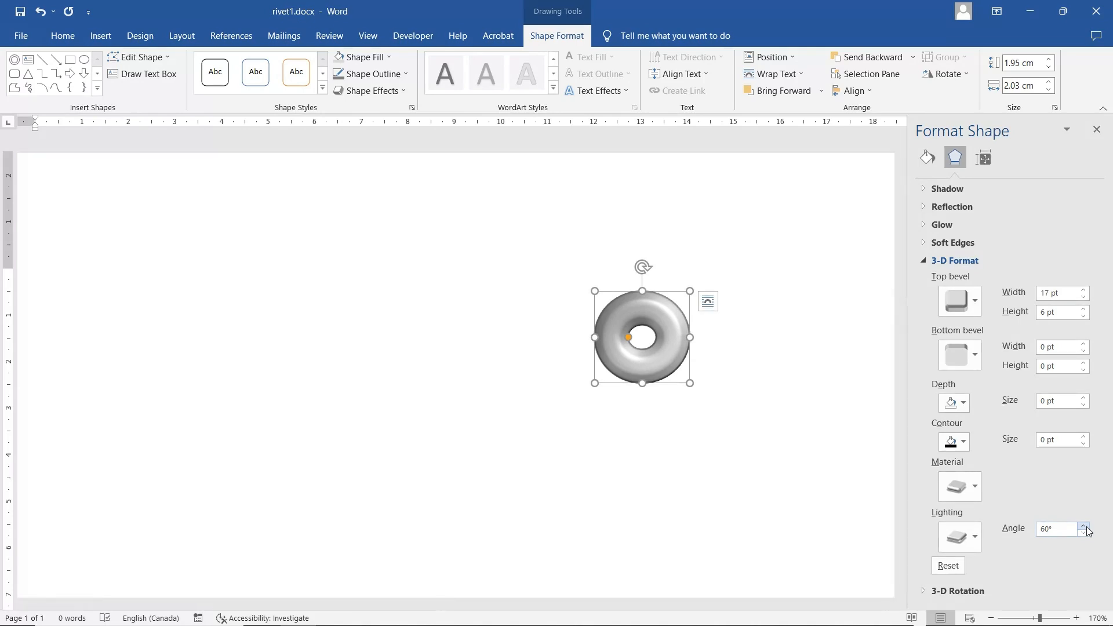
Step: Try several other Neutral lighting presets on the donut
{"action": "left_click", "coordinate": [976, 535]}
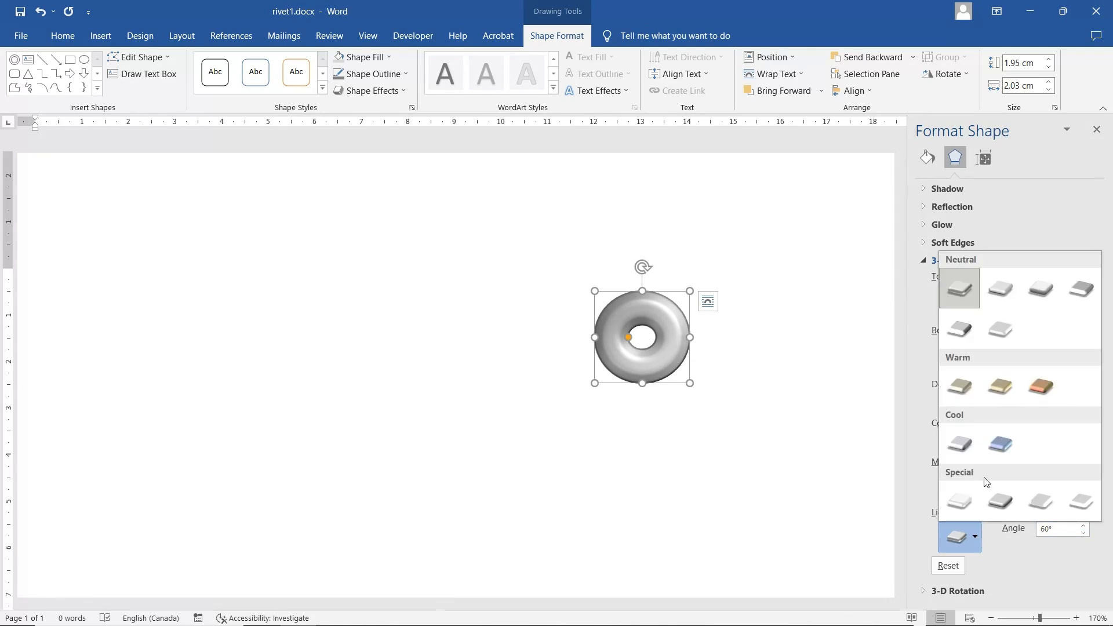
{"action": "left_click", "coordinate": [1005, 293]}
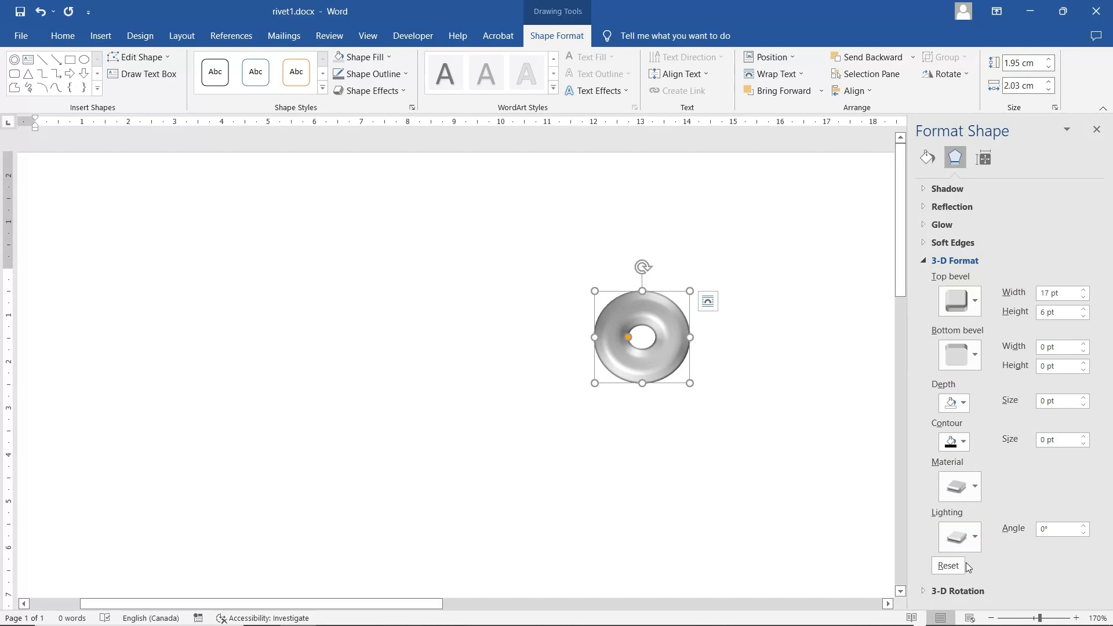
{"action": "left_click", "coordinate": [976, 542]}
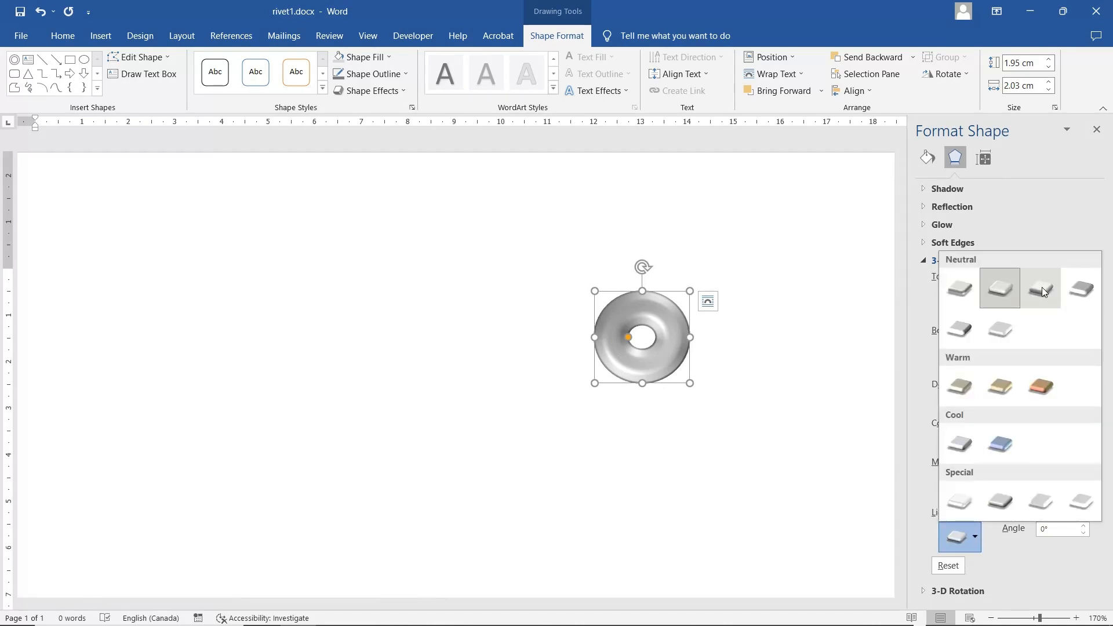
{"action": "left_click", "coordinate": [1044, 292]}
{"action": "left_click", "coordinate": [976, 537]}
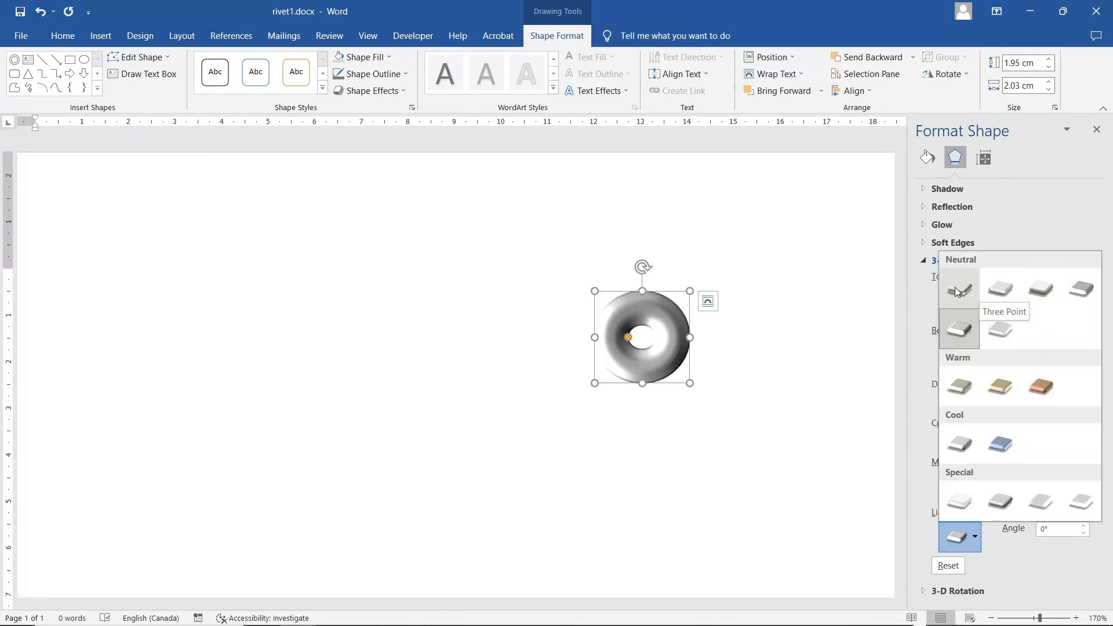
{"action": "left_click", "coordinate": [1002, 295]}
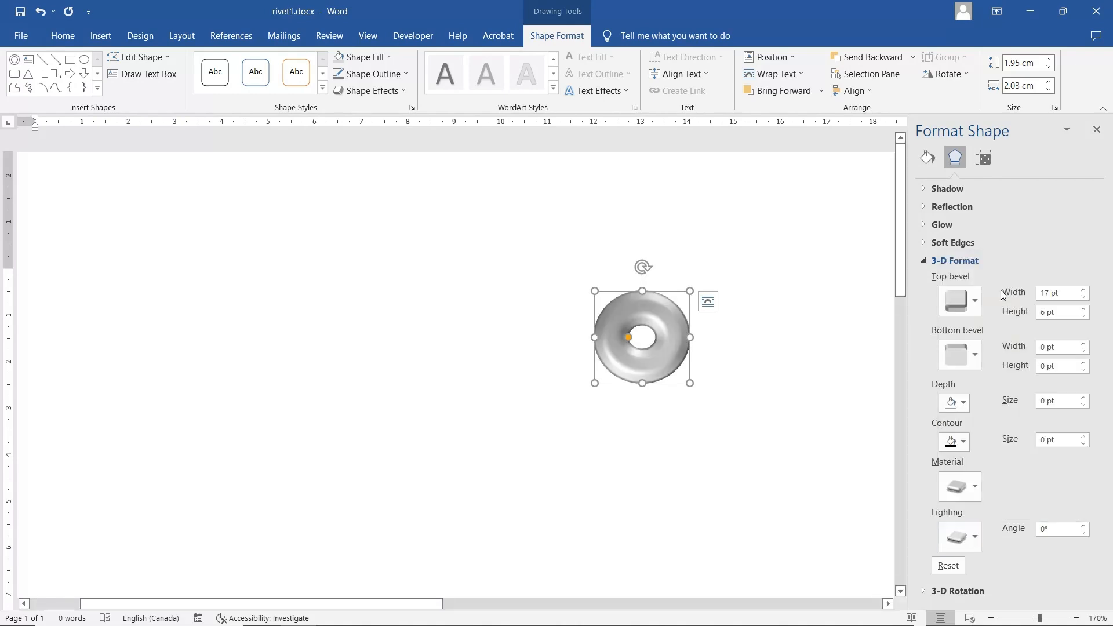
Step: Set the donut's 3-D material to the Dark Edge special effect, keeping the current lighting preset
{"action": "left_click", "coordinate": [977, 487]}
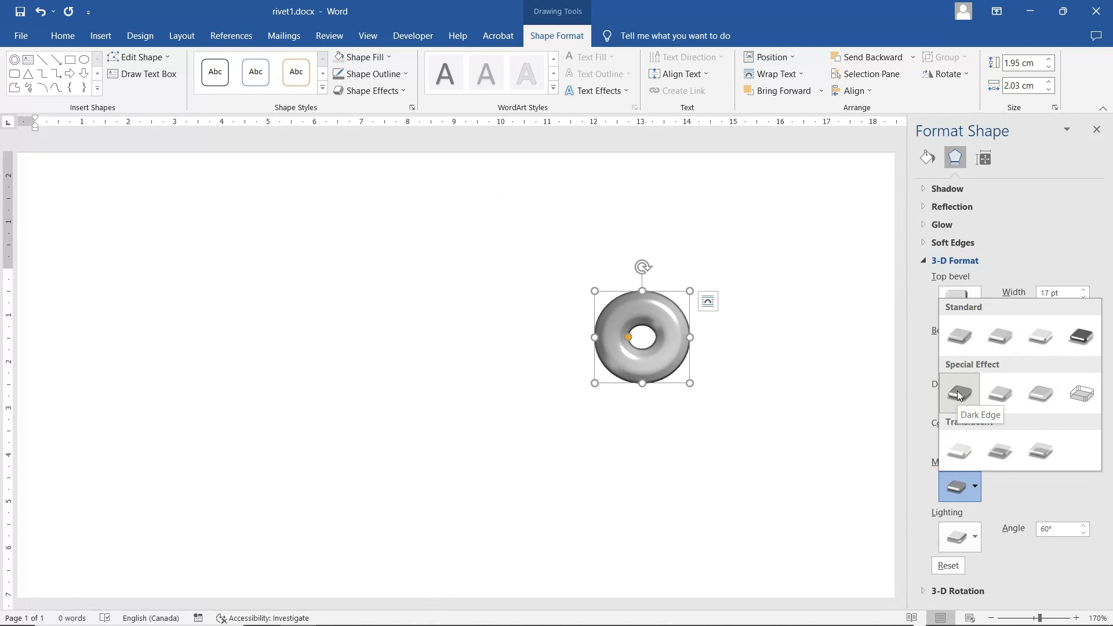
{"action": "left_click", "coordinate": [1022, 502]}
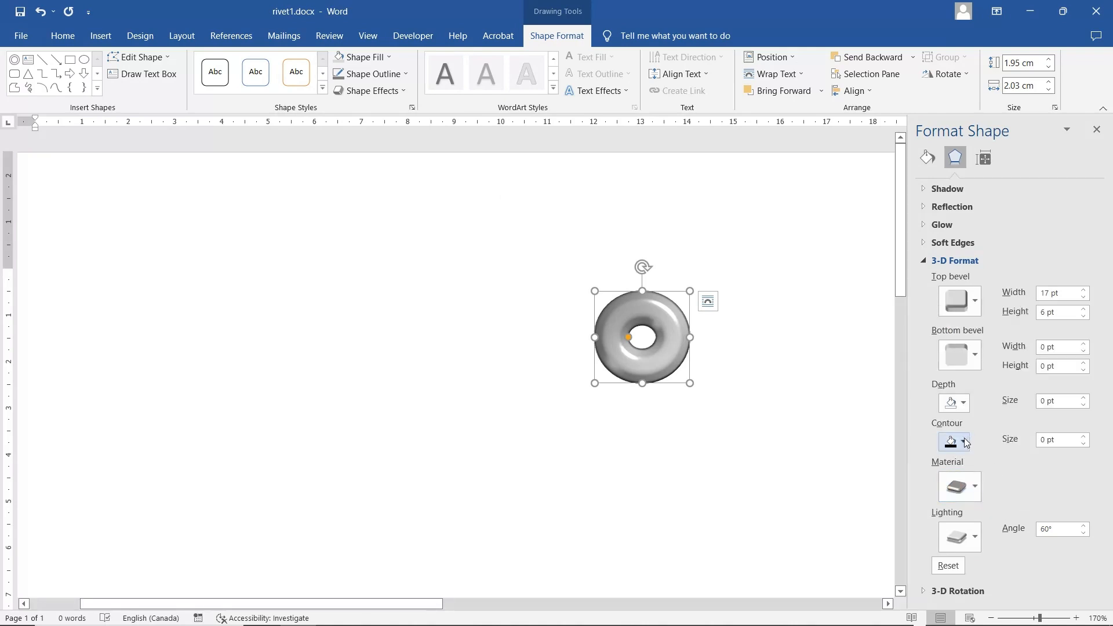
{"action": "left_click", "coordinate": [976, 533]}
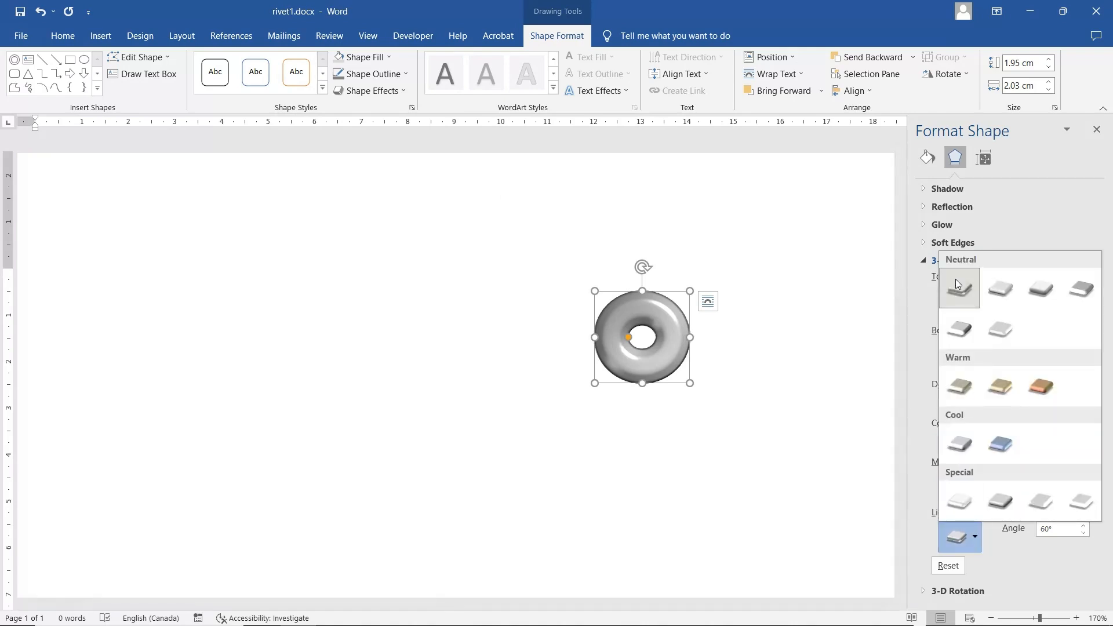
{"action": "left_click", "coordinate": [841, 400]}
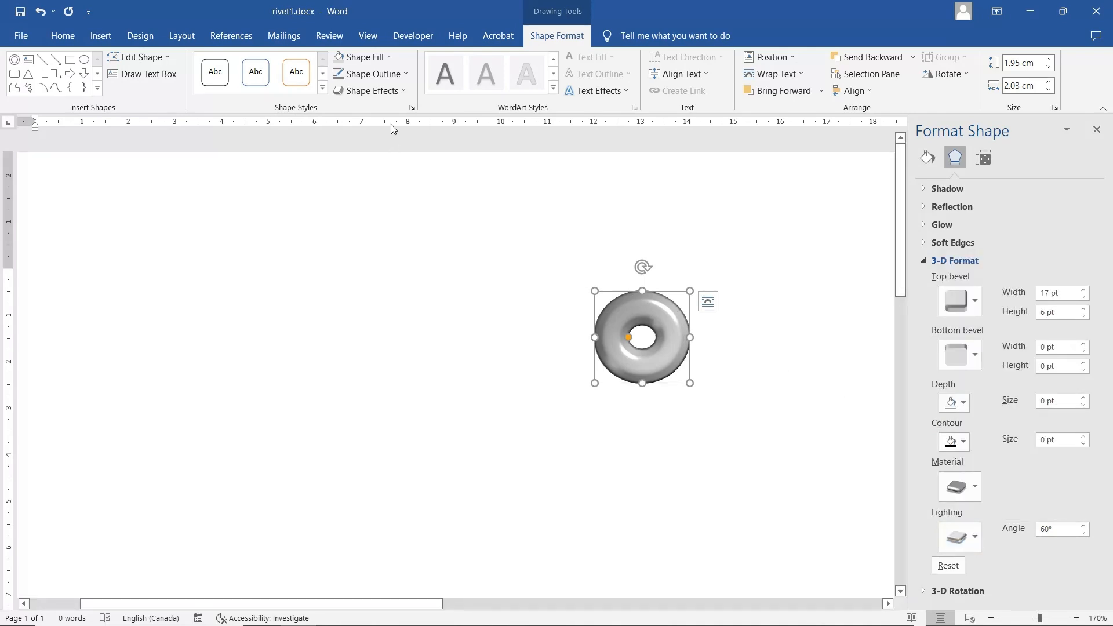
Step: Set the donut's outline width to 0.25 pt and its outline color to a lighter gray
{"action": "left_click", "coordinate": [381, 75]}
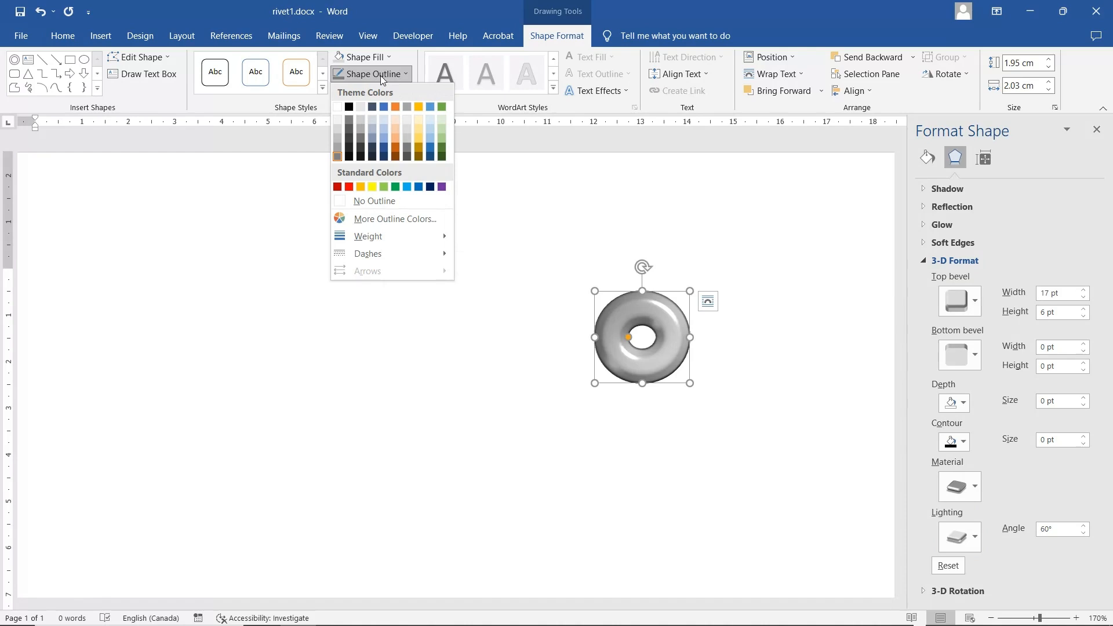
{"action": "left_click", "coordinate": [929, 159]}
{"action": "left_click", "coordinate": [929, 159]}
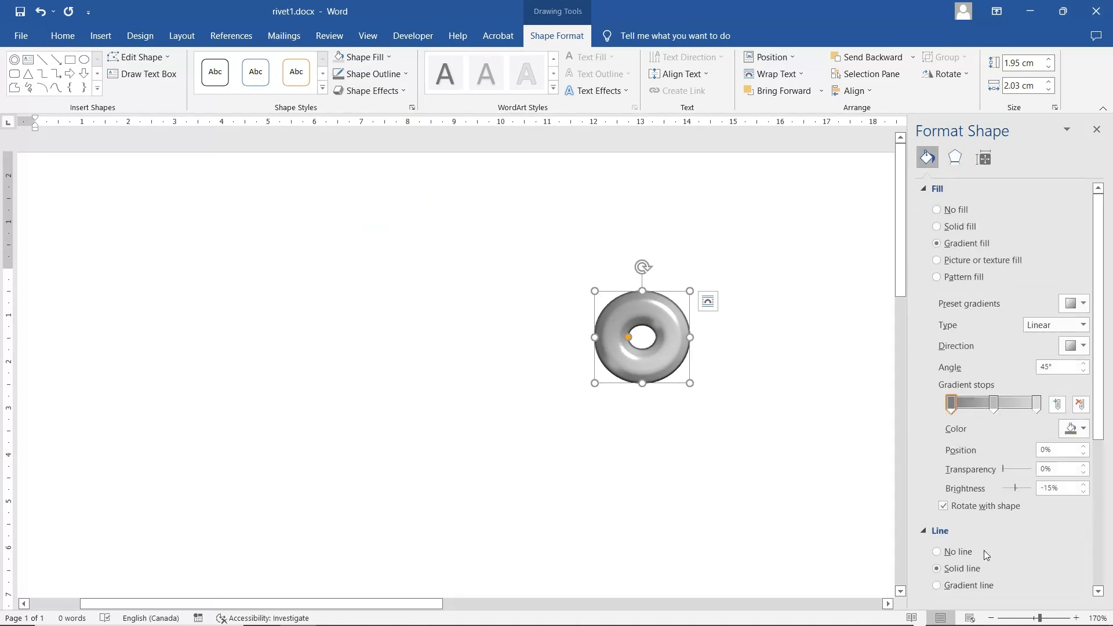
{"action": "scroll", "coordinate": [984, 552], "scroll_direction": "down", "scroll_amount": 2}
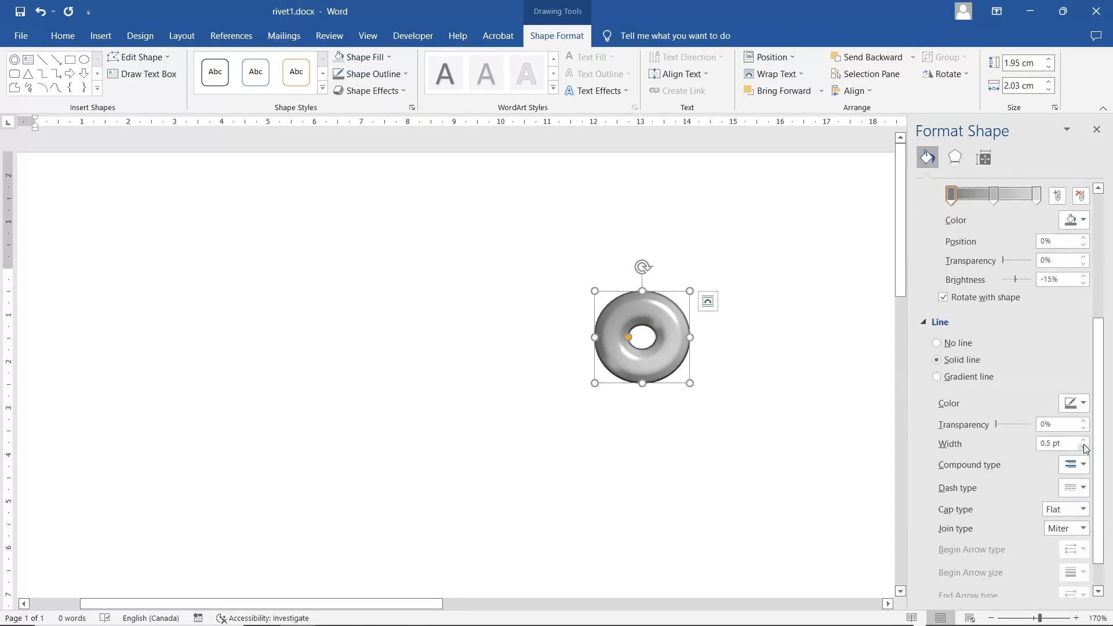
{"action": "left_click", "coordinate": [1084, 448]}
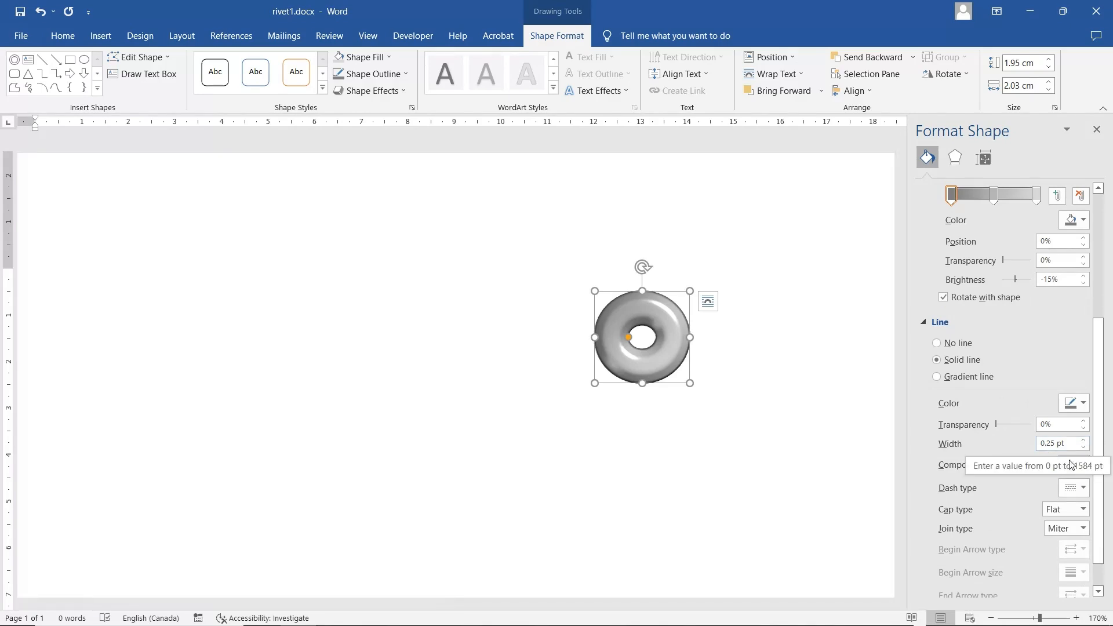
{"action": "left_click", "coordinate": [1082, 405]}
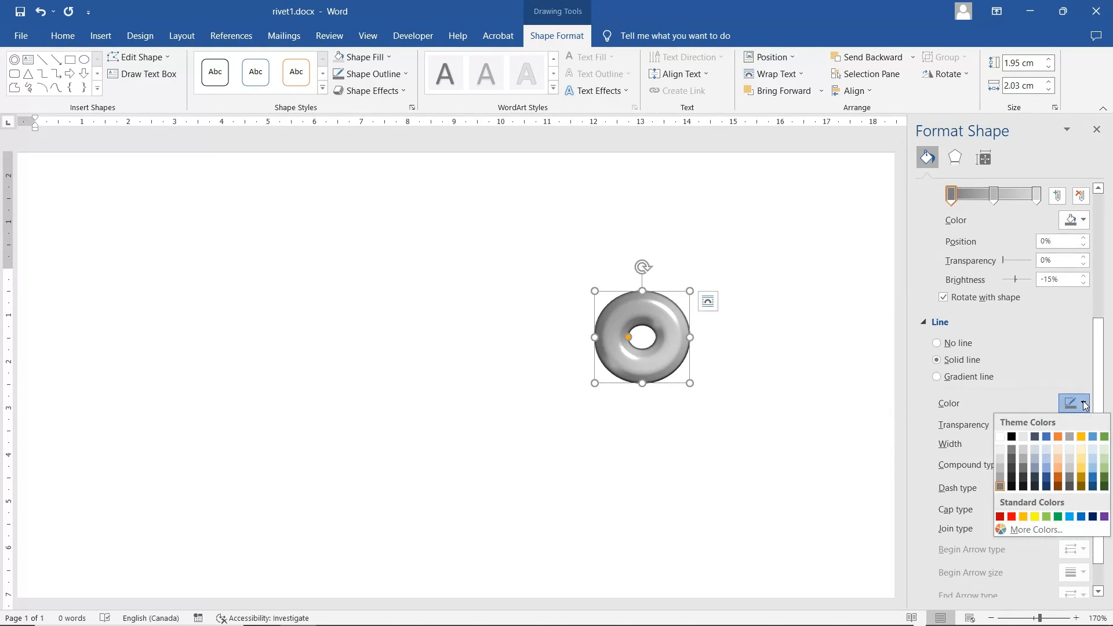
{"action": "left_click", "coordinate": [998, 471]}
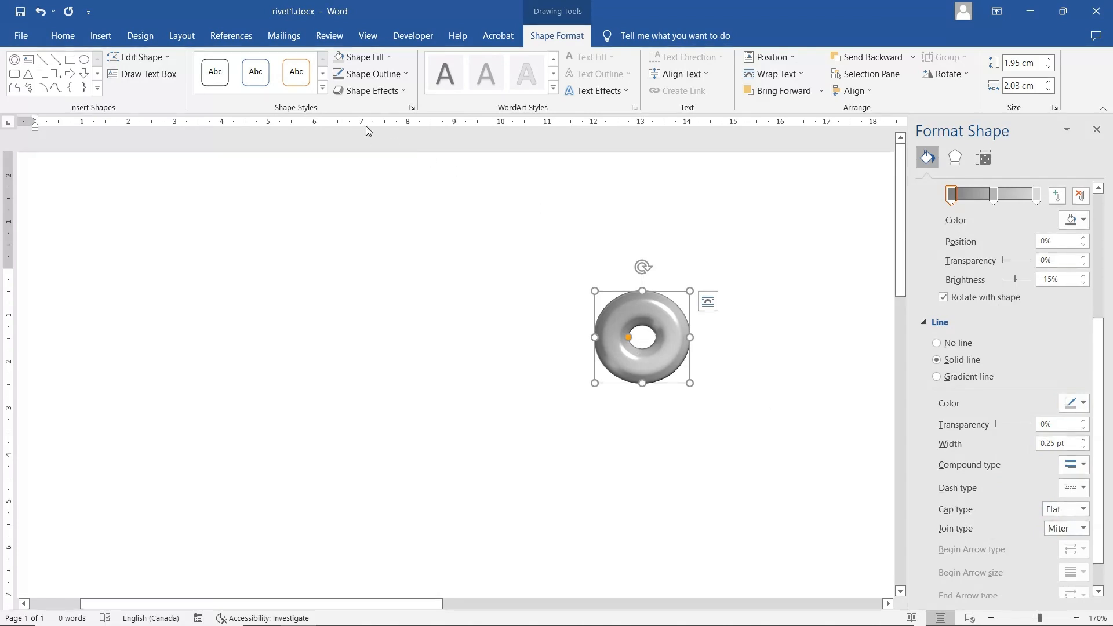
Step: Apply the centered outer shadow preset to the donut
{"action": "left_click", "coordinate": [369, 91]}
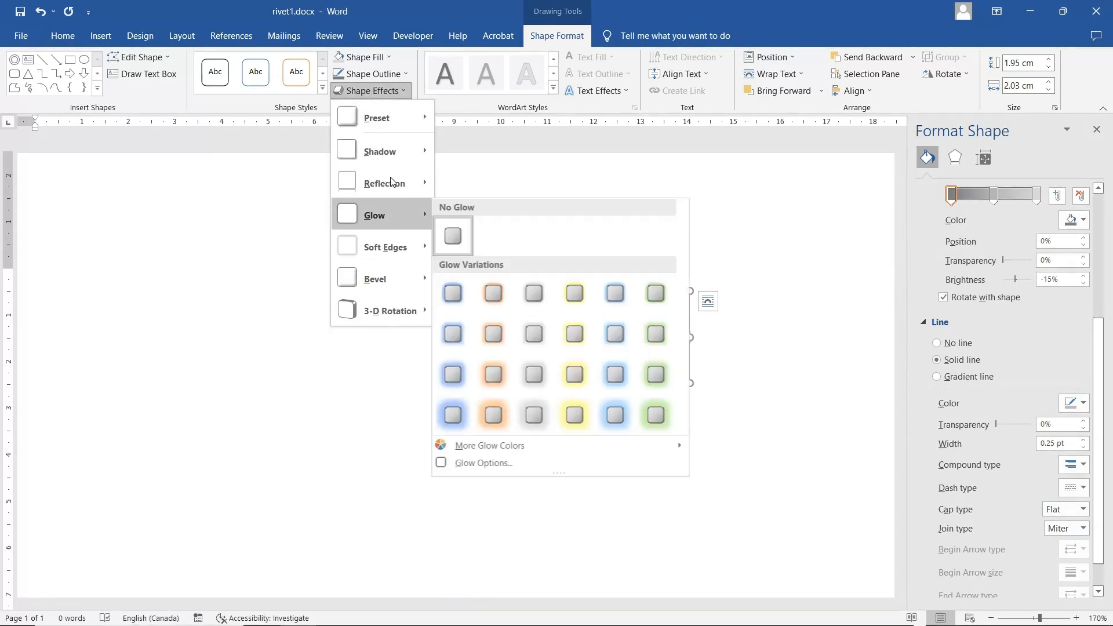
{"action": "mouse_move", "coordinate": [388, 147]}
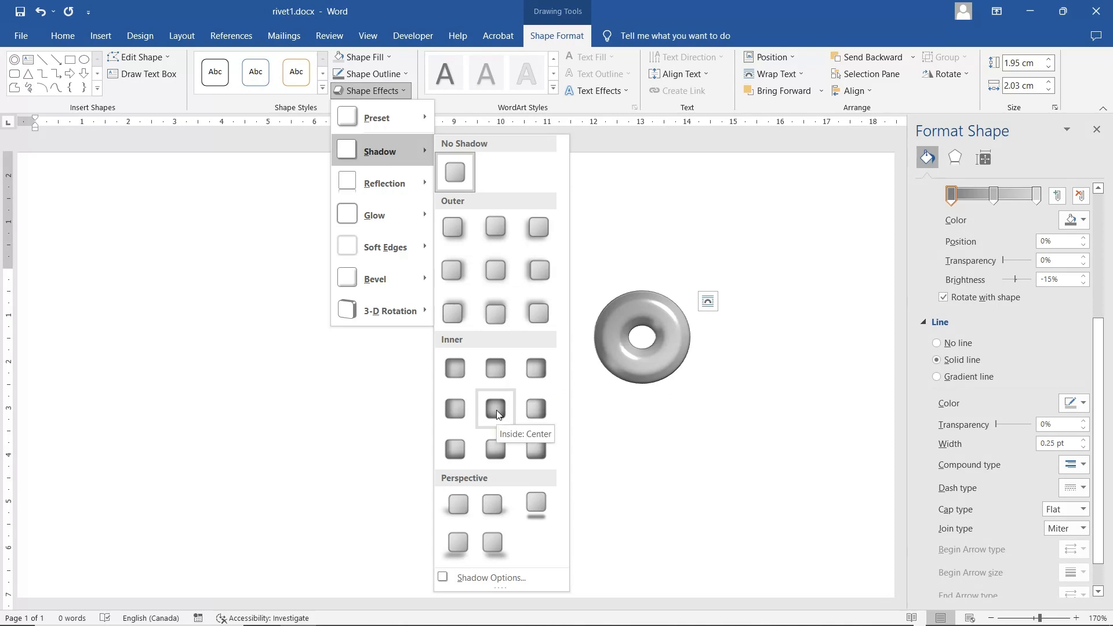
{"action": "left_click", "coordinate": [499, 269]}
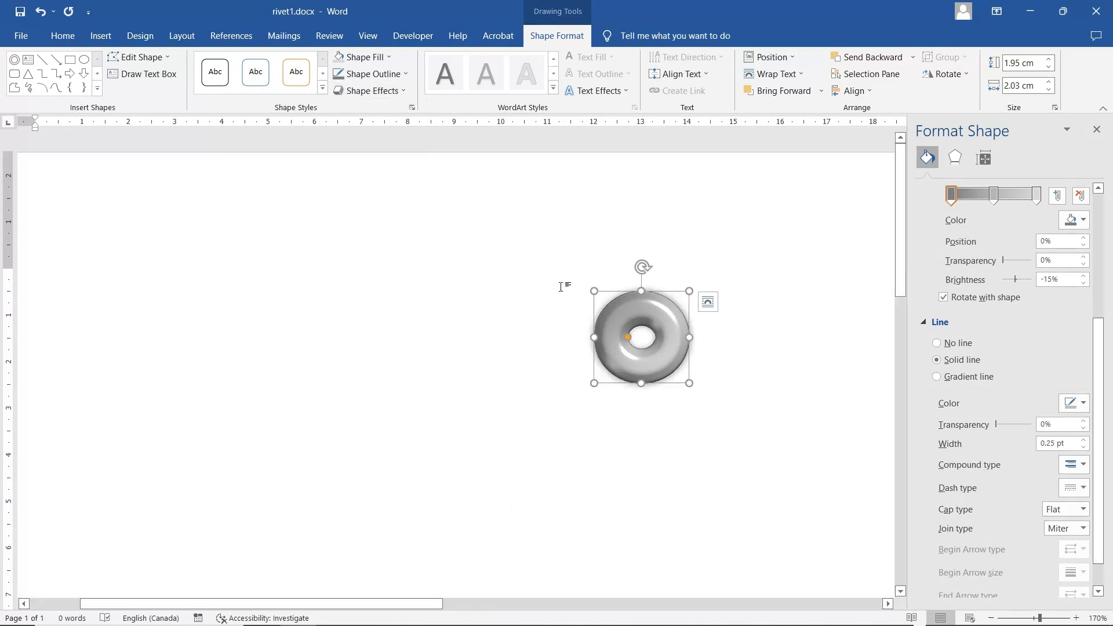
Step: Set the donut's shadow size to 52% and its shadow transparency to 39%
{"action": "left_click", "coordinate": [956, 158]}
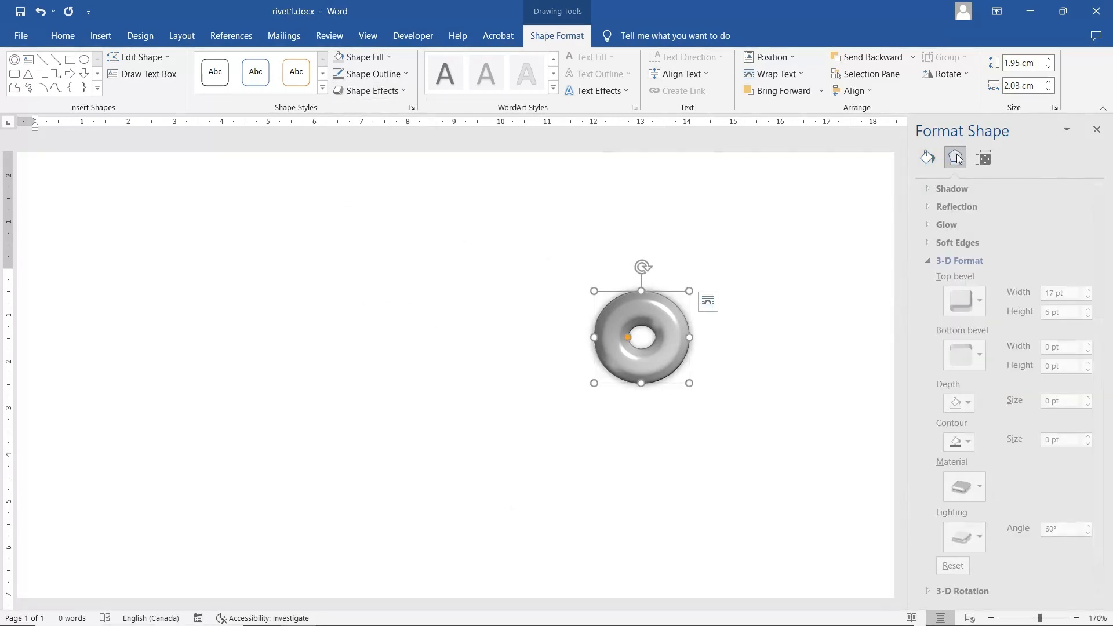
{"action": "left_click", "coordinate": [939, 188]}
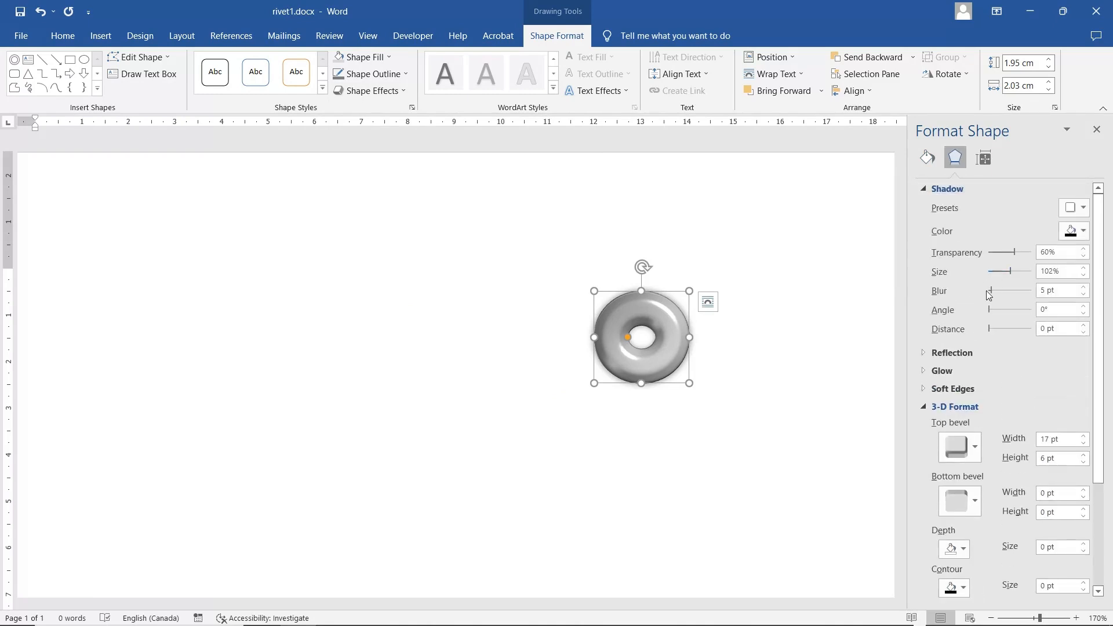
{"action": "left_click_drag", "start_coordinate": [1011, 273], "coordinate": [1000, 265]}
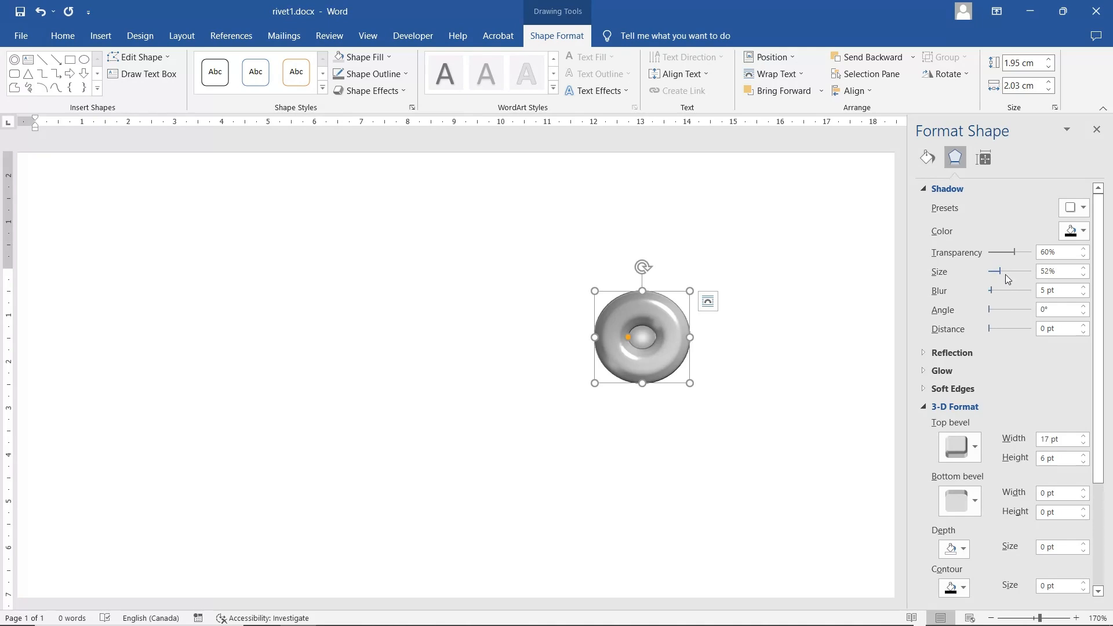
{"action": "left_click_drag", "start_coordinate": [1016, 249], "coordinate": [1004, 249]}
Step: Shrink the donut to 0.83 cm high by 0.86 cm wide and set its shadow transparency to 50%
{"action": "left_click_drag", "start_coordinate": [690, 291], "coordinate": [635, 344]}
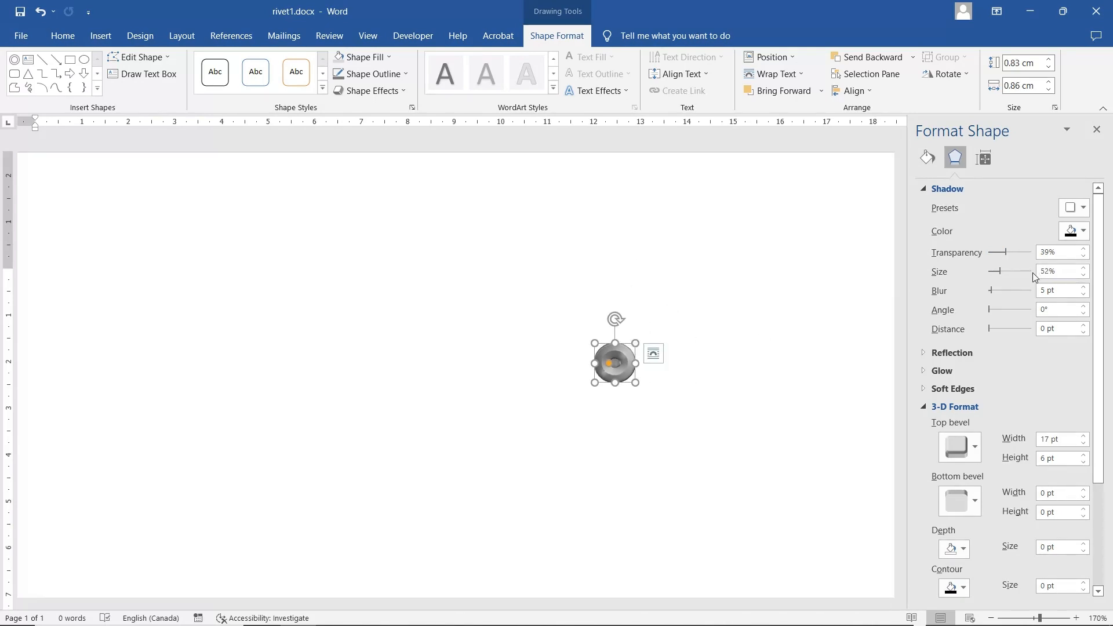
{"action": "left_click_drag", "start_coordinate": [1008, 250], "coordinate": [1013, 249]}
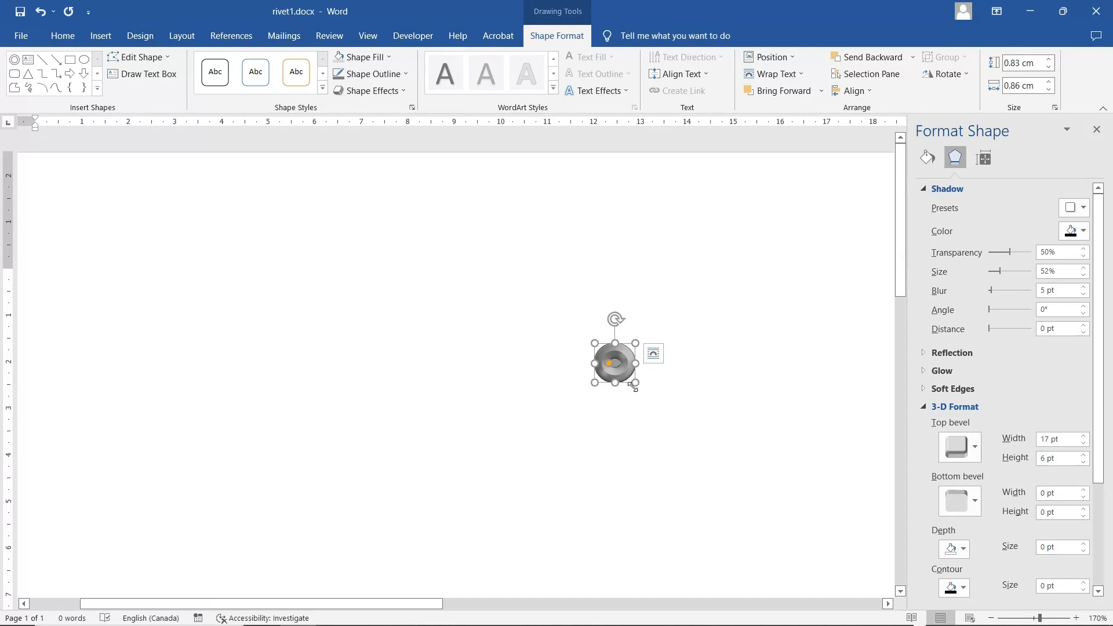
{"action": "left_click", "coordinate": [655, 397]}
{"action": "left_click", "coordinate": [627, 371]}
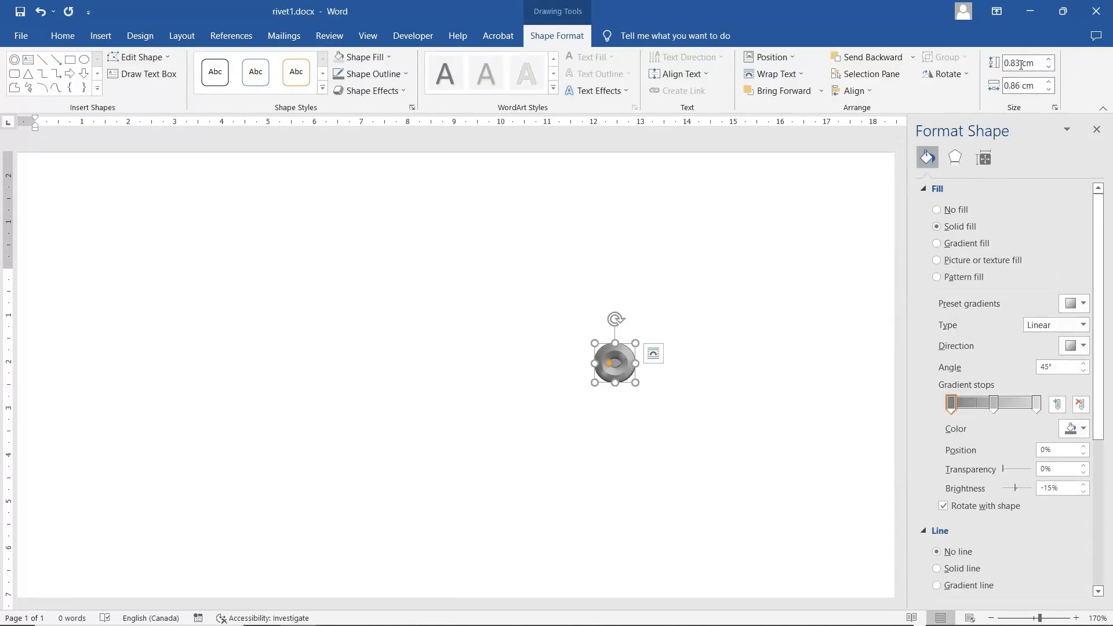
{"action": "left_click", "coordinate": [1022, 63]}
{"action": "key", "text": "Return"}
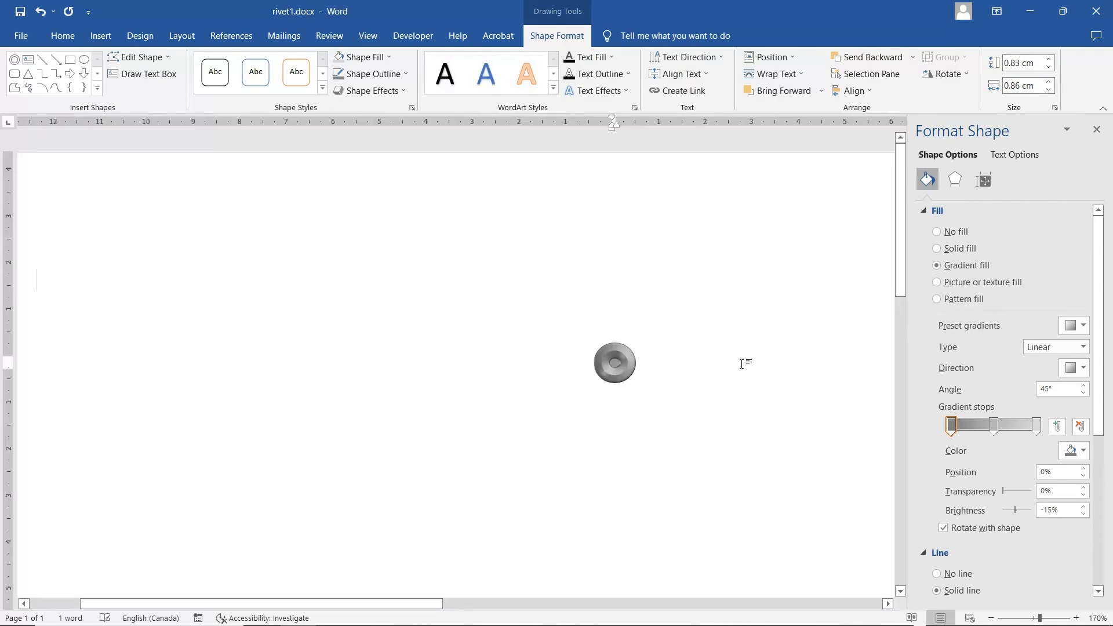
{"action": "left_click", "coordinate": [734, 382]}
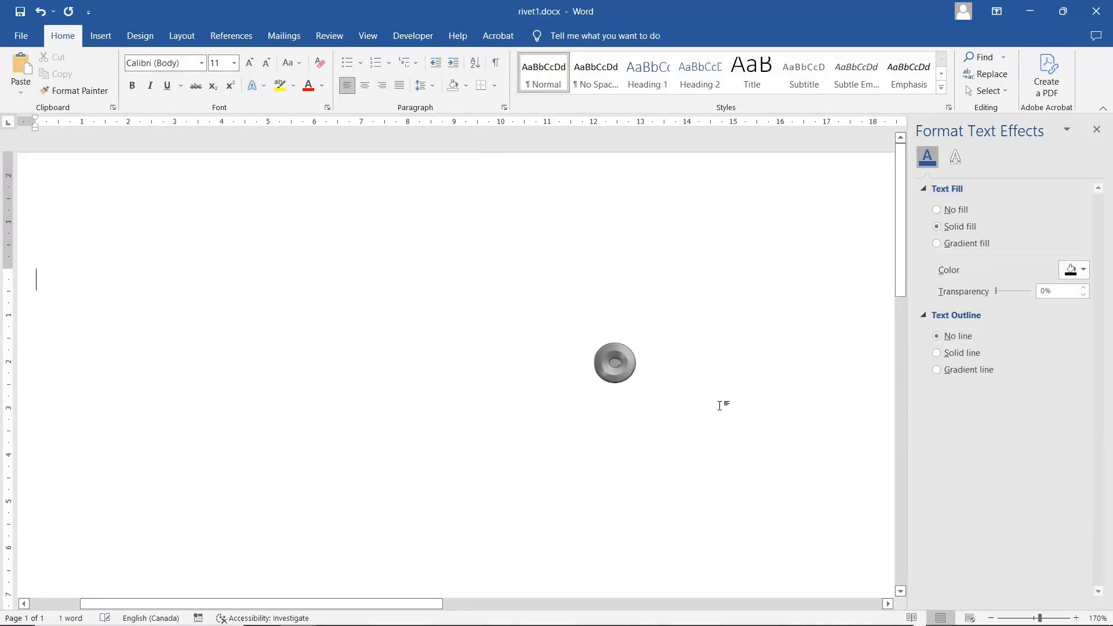
Step: Set the brightness of the first gradient stop in the donut's fill to 44%
{"action": "left_click", "coordinate": [630, 366]}
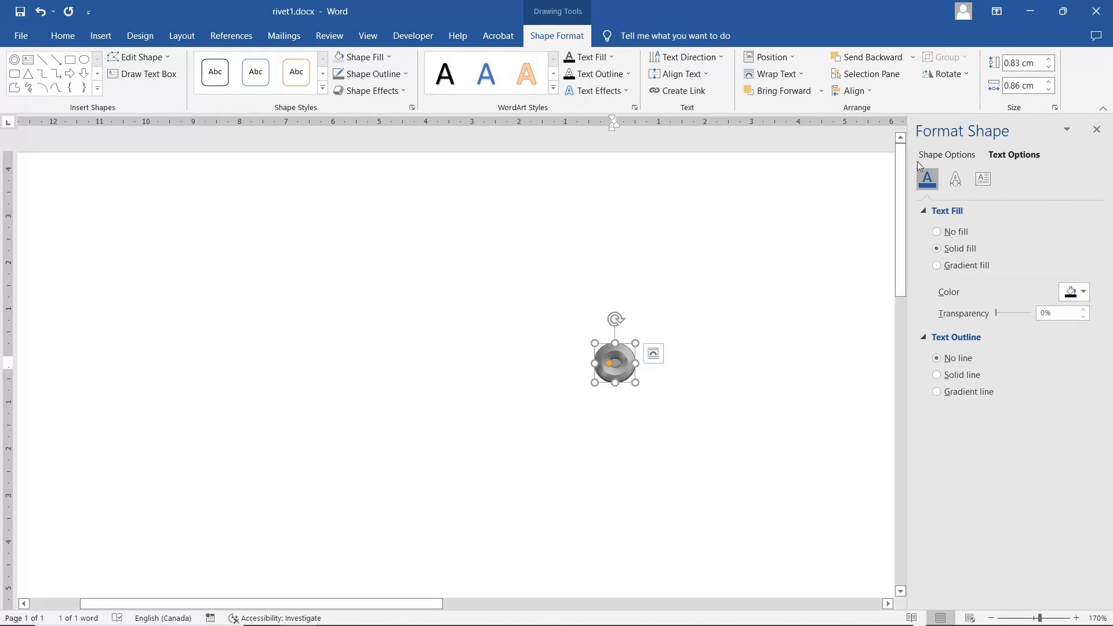
{"action": "left_click", "coordinate": [518, 333]}
{"action": "left_click", "coordinate": [608, 351]}
{"action": "left_click", "coordinate": [949, 157]}
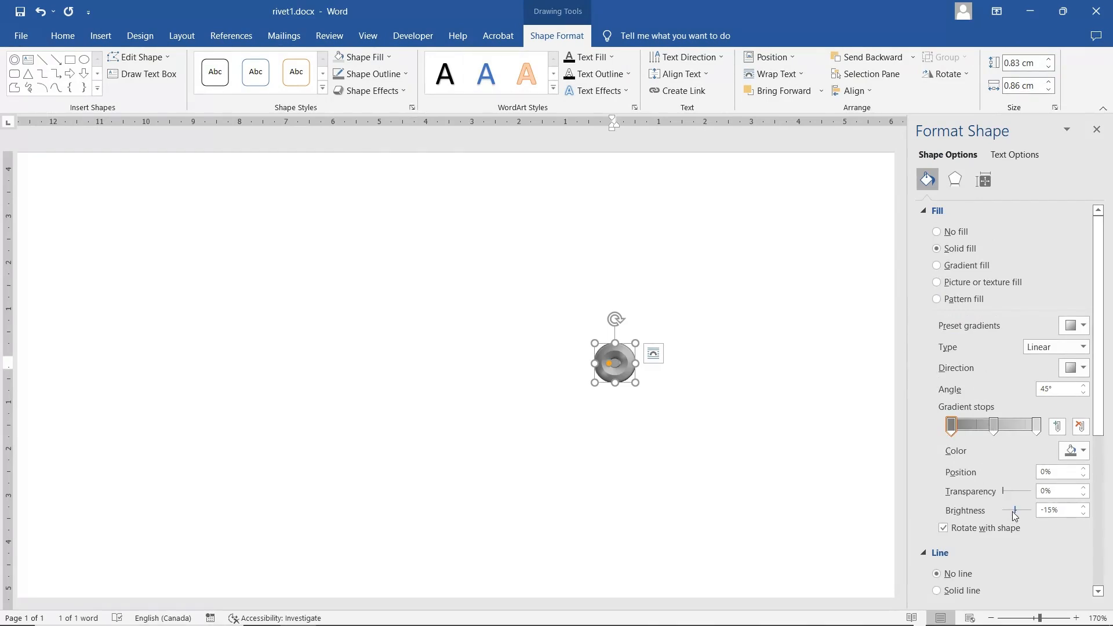
{"action": "left_click_drag", "start_coordinate": [1014, 511], "coordinate": [1023, 511]}
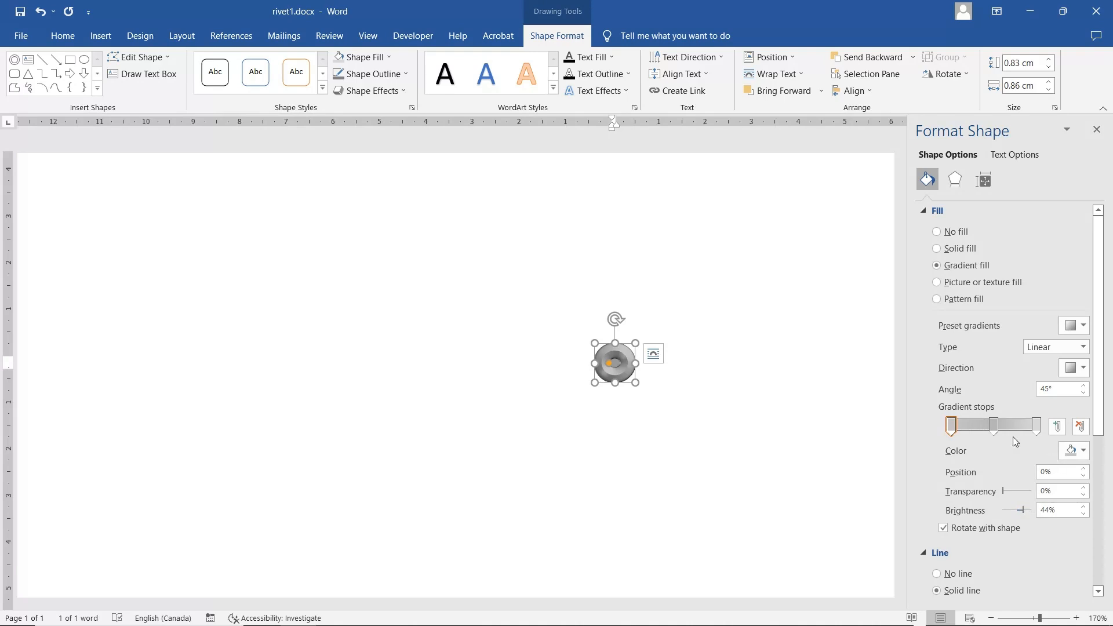
Step: Recolor the middle gradient stop of the donut's fill to the light gray theme shade with -15% brightness
{"action": "left_click", "coordinate": [995, 427]}
{"action": "left_click", "coordinate": [1082, 451]}
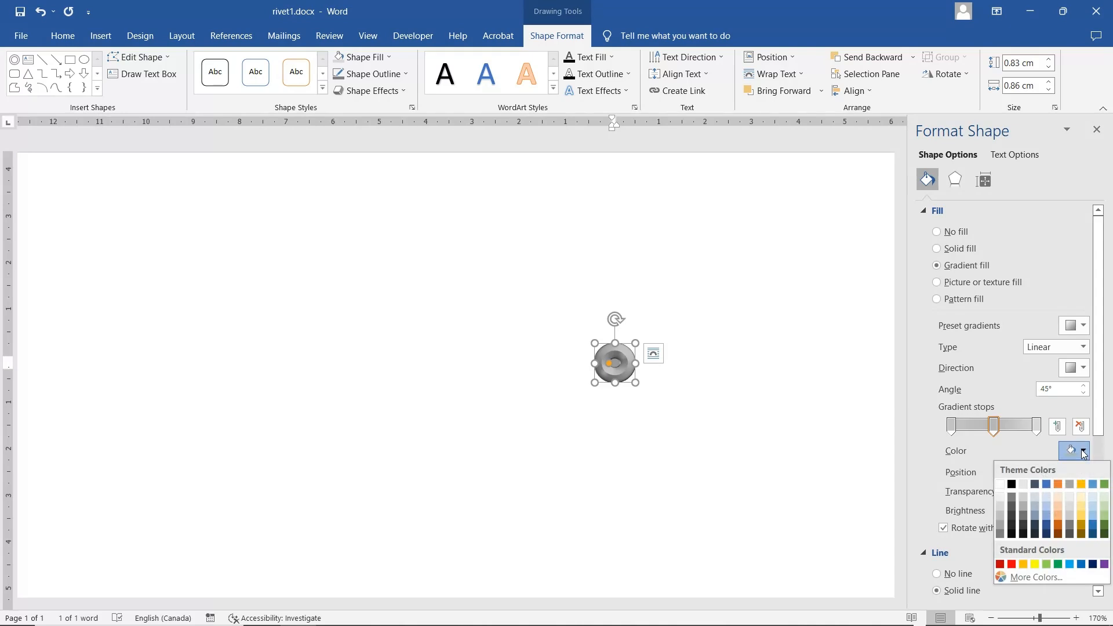
{"action": "left_click", "coordinate": [998, 514]}
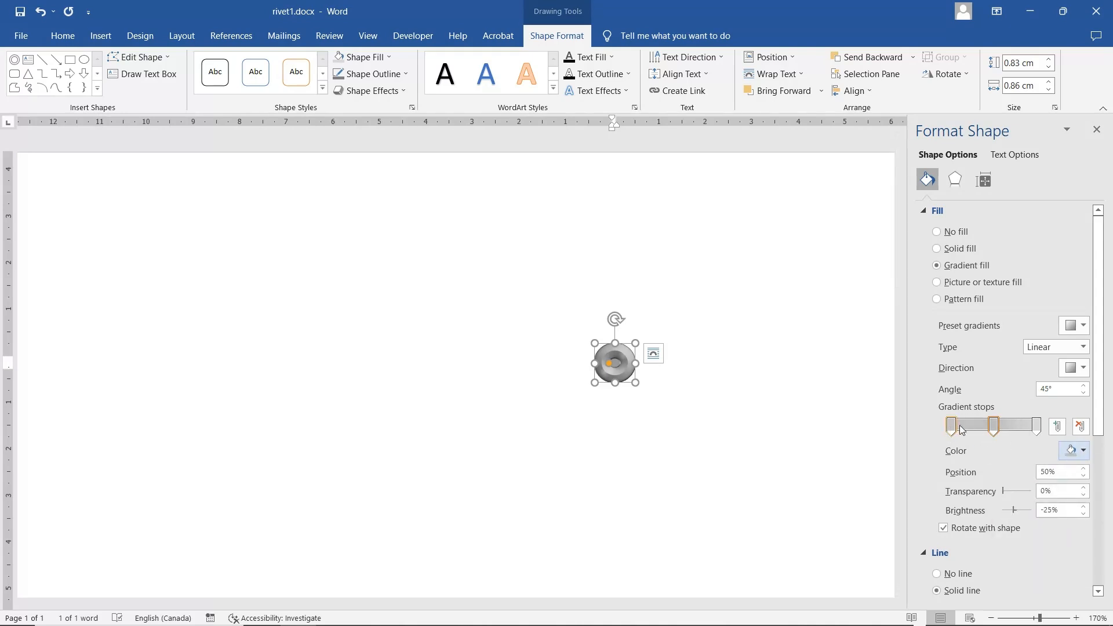
{"action": "left_click", "coordinate": [1084, 452]}
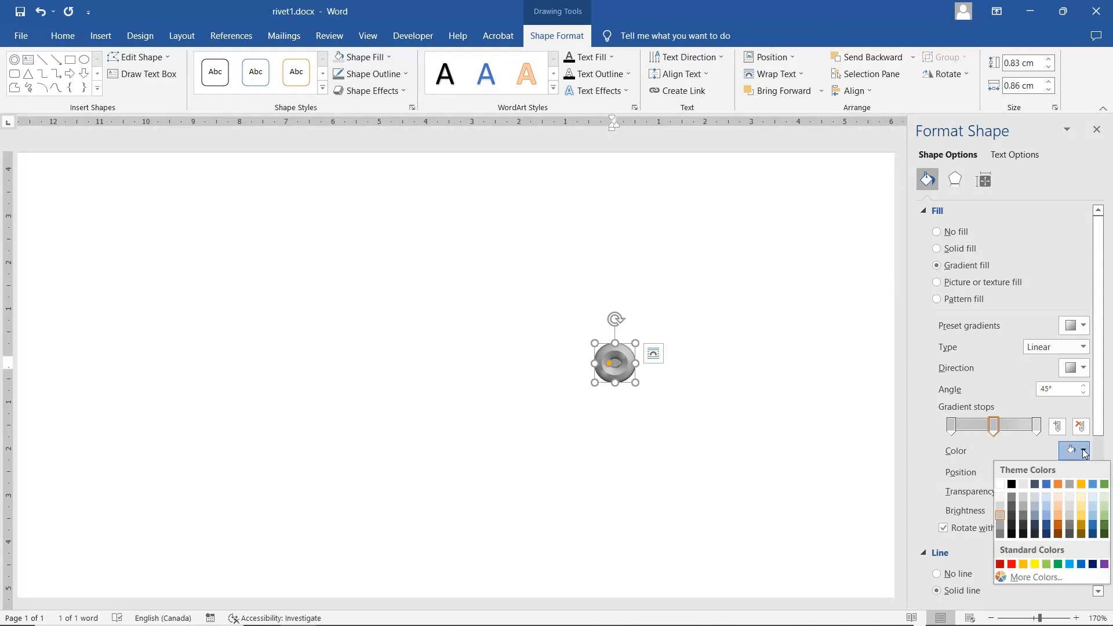
{"action": "left_click", "coordinate": [1005, 511]}
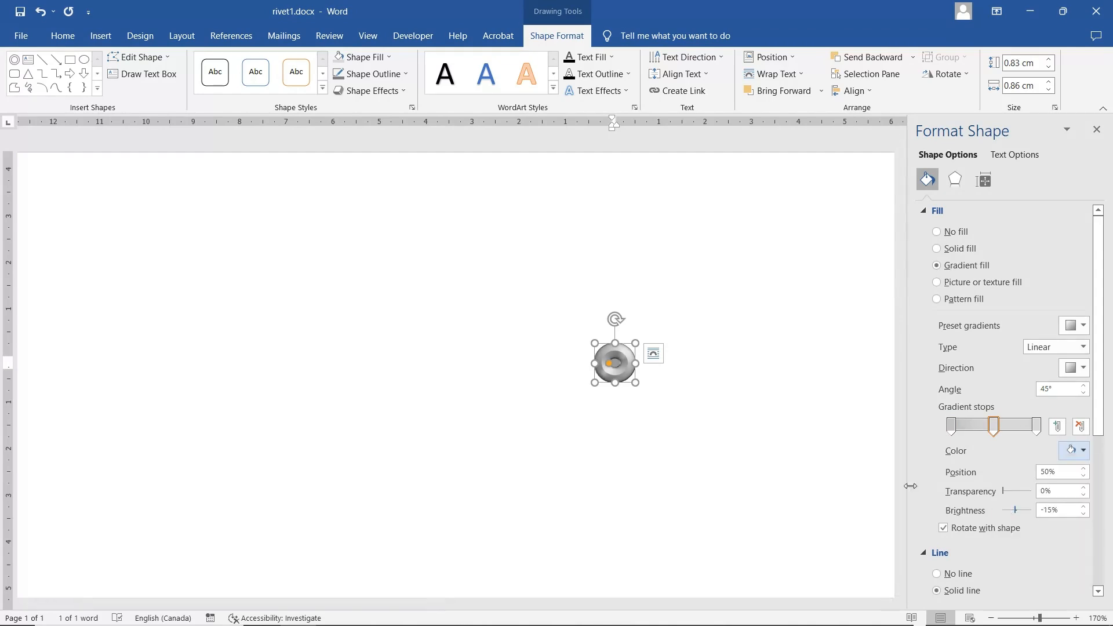
{"action": "left_click", "coordinate": [743, 455]}
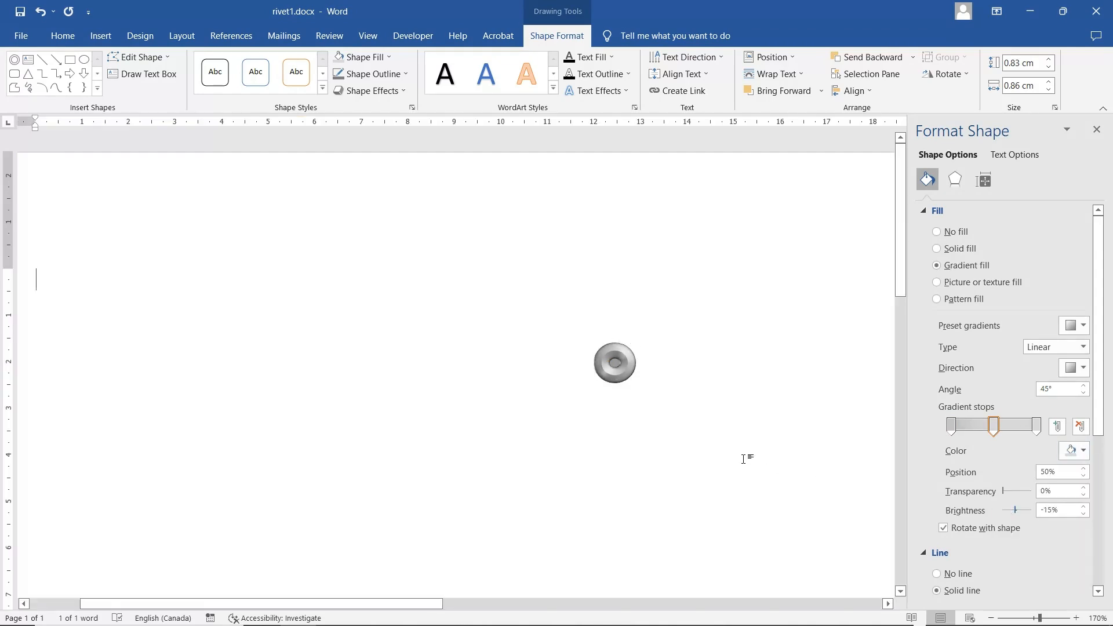
Step: Remove the outline from the donut
{"action": "double_click", "coordinate": [631, 364]}
{"action": "left_click", "coordinate": [380, 78]}
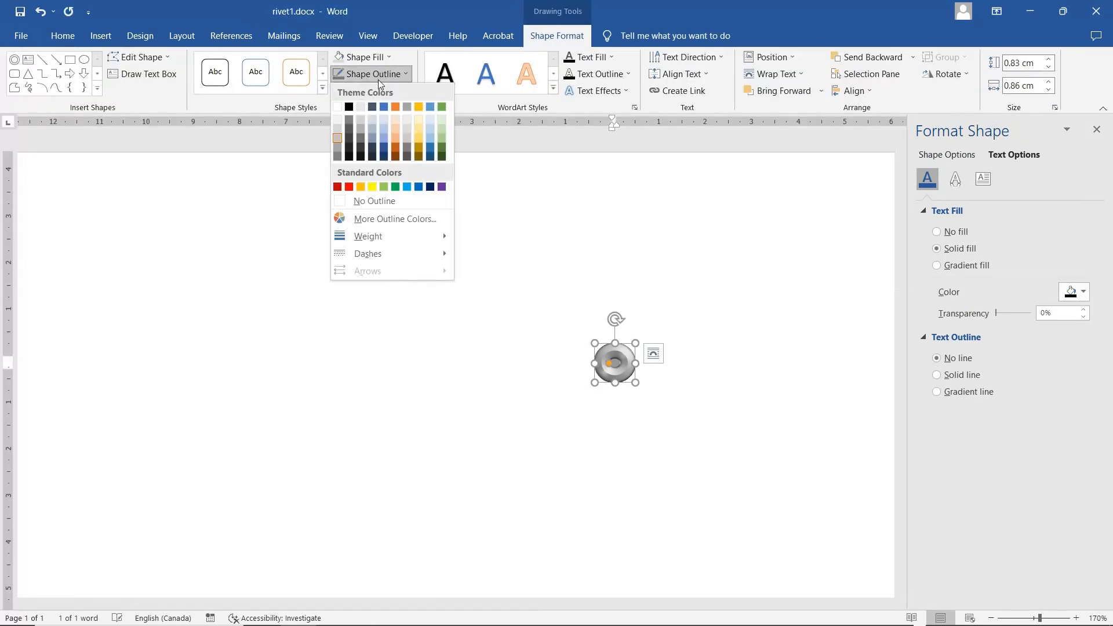
{"action": "left_click", "coordinate": [378, 201]}
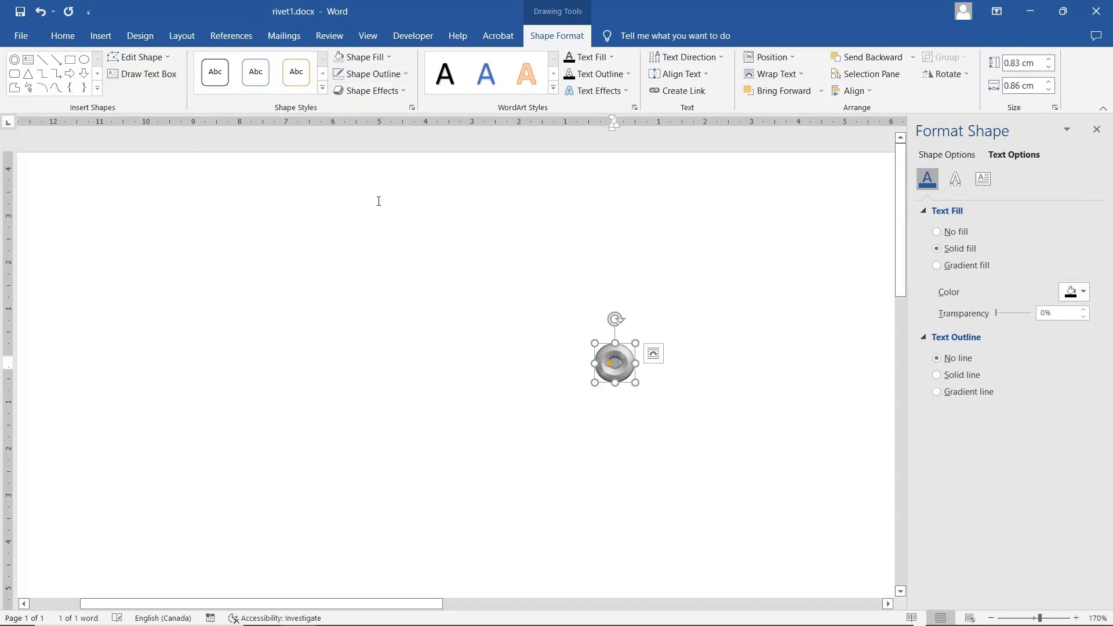
{"action": "left_click", "coordinate": [741, 353]}
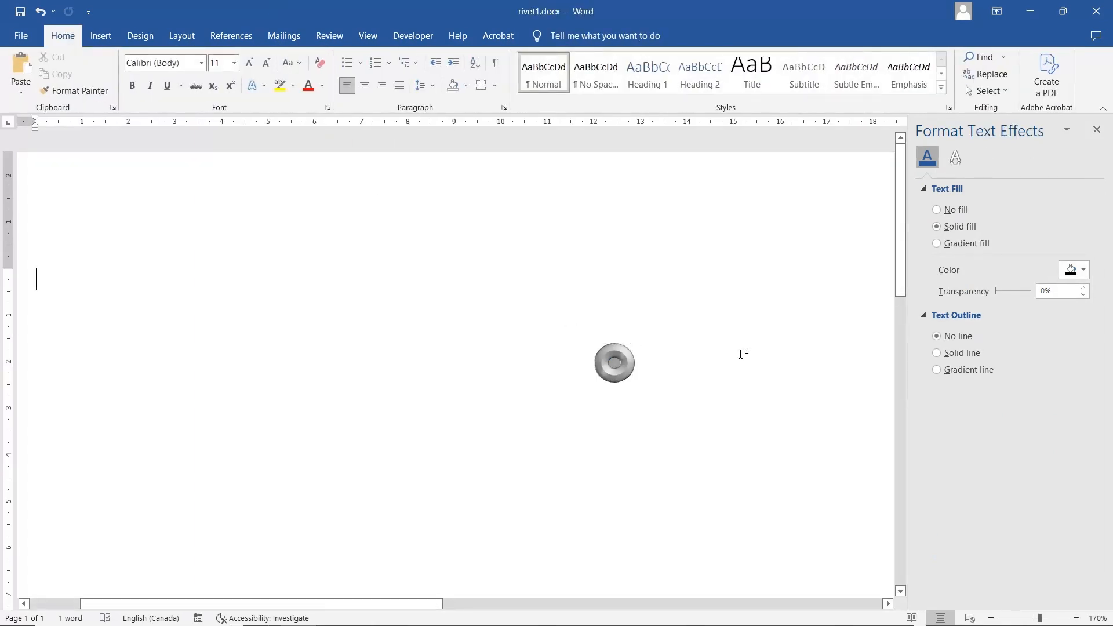
Step: Try several gray theme shades for the donut's shadow color, ending on a dark gray tint of black
{"action": "left_click", "coordinate": [625, 374]}
{"action": "left_click", "coordinate": [962, 160]}
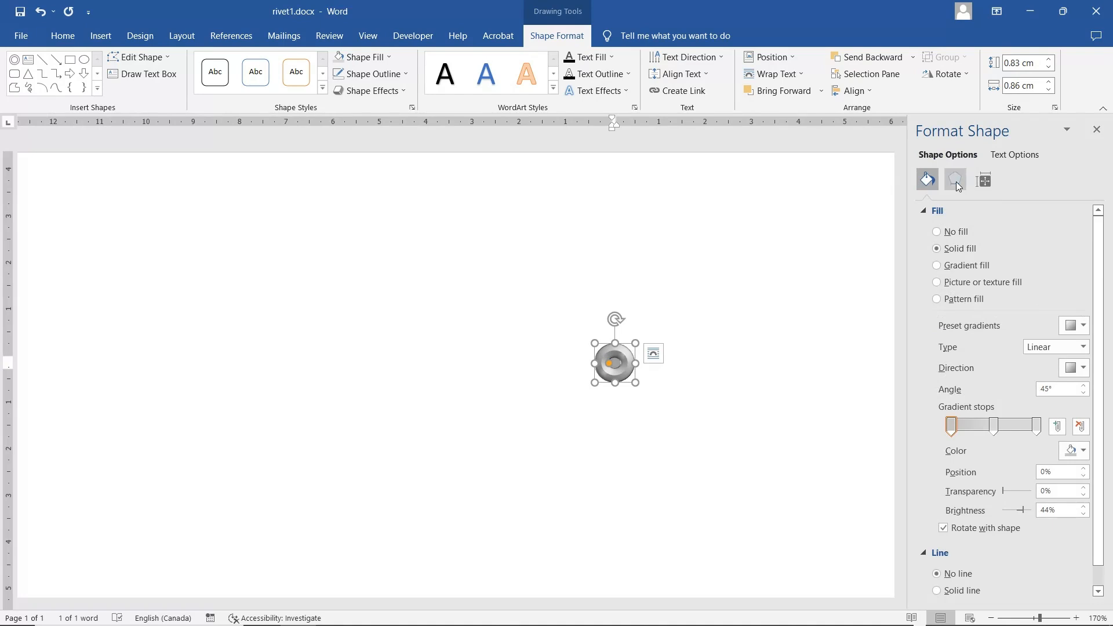
{"action": "left_click", "coordinate": [955, 181]}
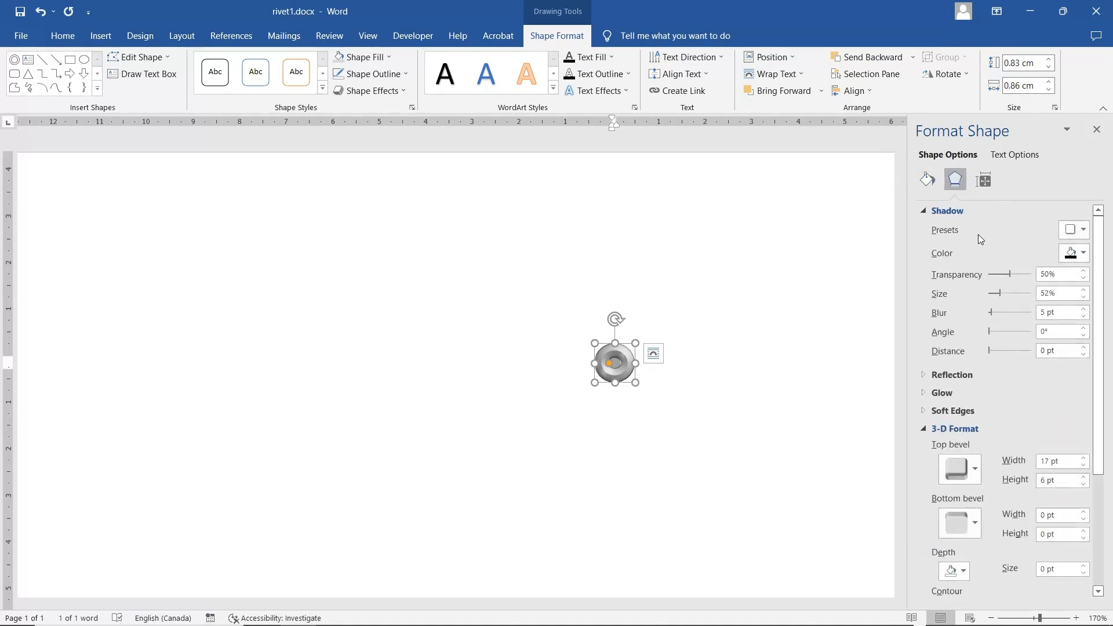
{"action": "left_click", "coordinate": [1084, 253]}
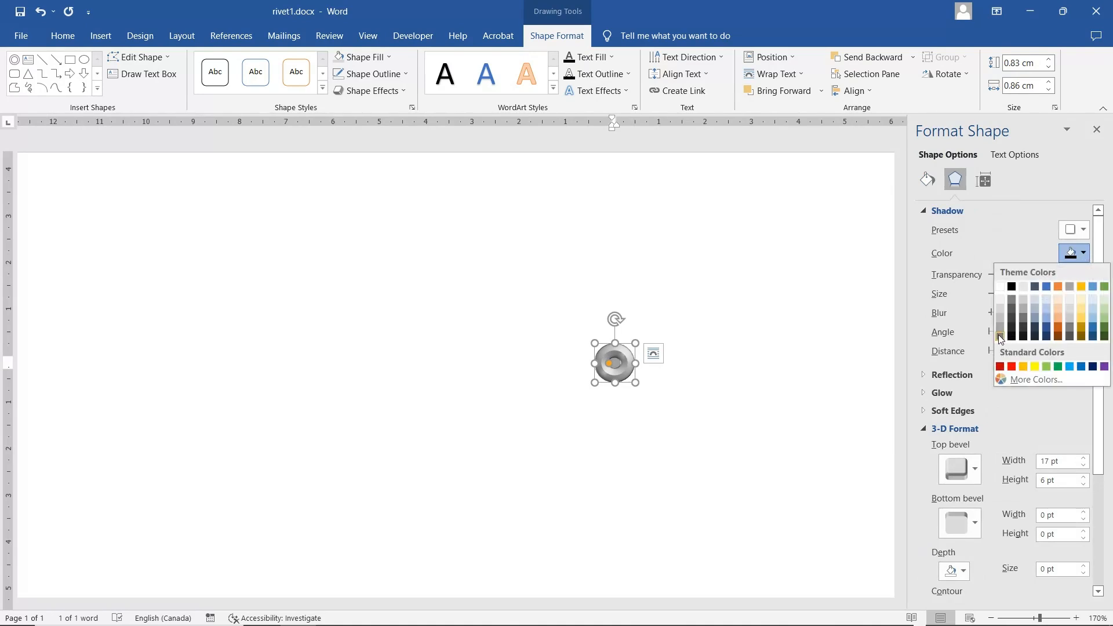
{"action": "left_click", "coordinate": [998, 335]}
{"action": "left_click", "coordinate": [1084, 254]}
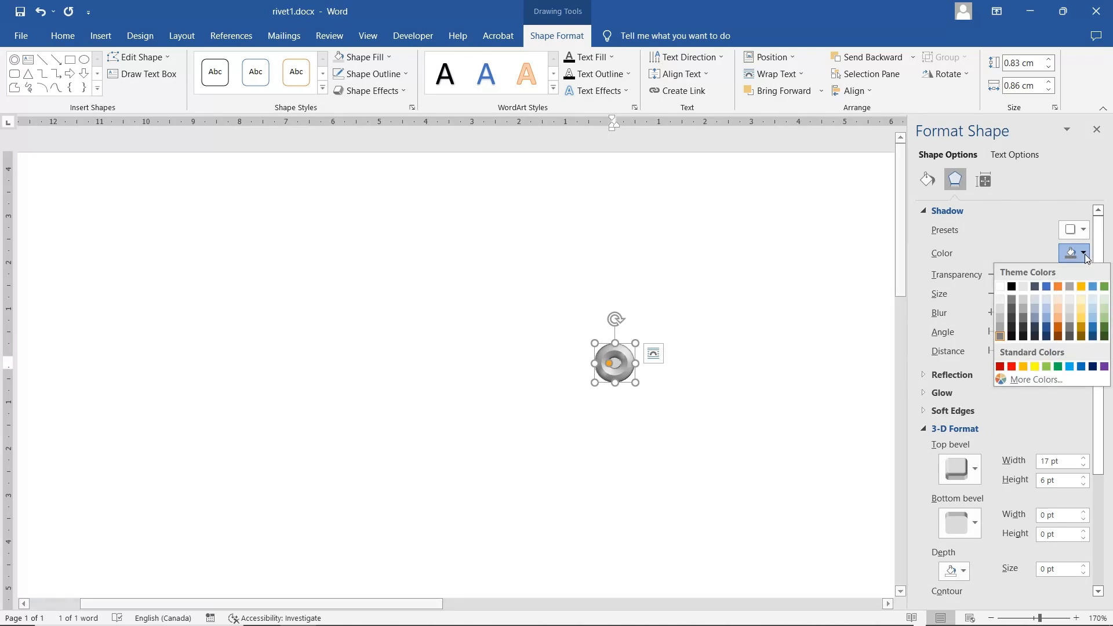
{"action": "left_click", "coordinate": [1014, 302]}
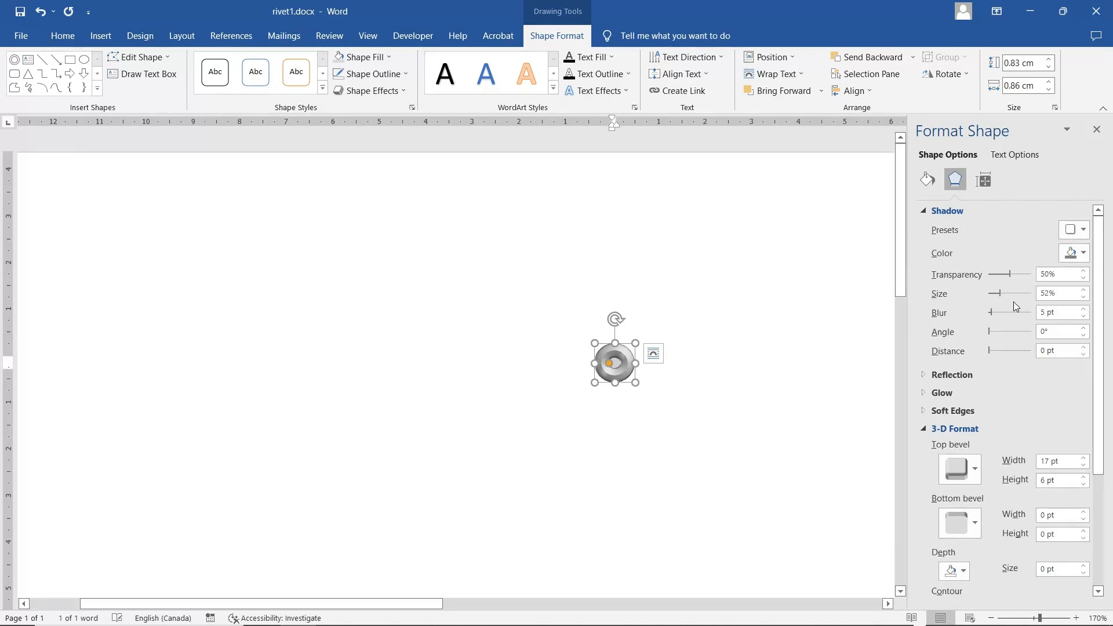
{"action": "left_click", "coordinate": [1084, 255]}
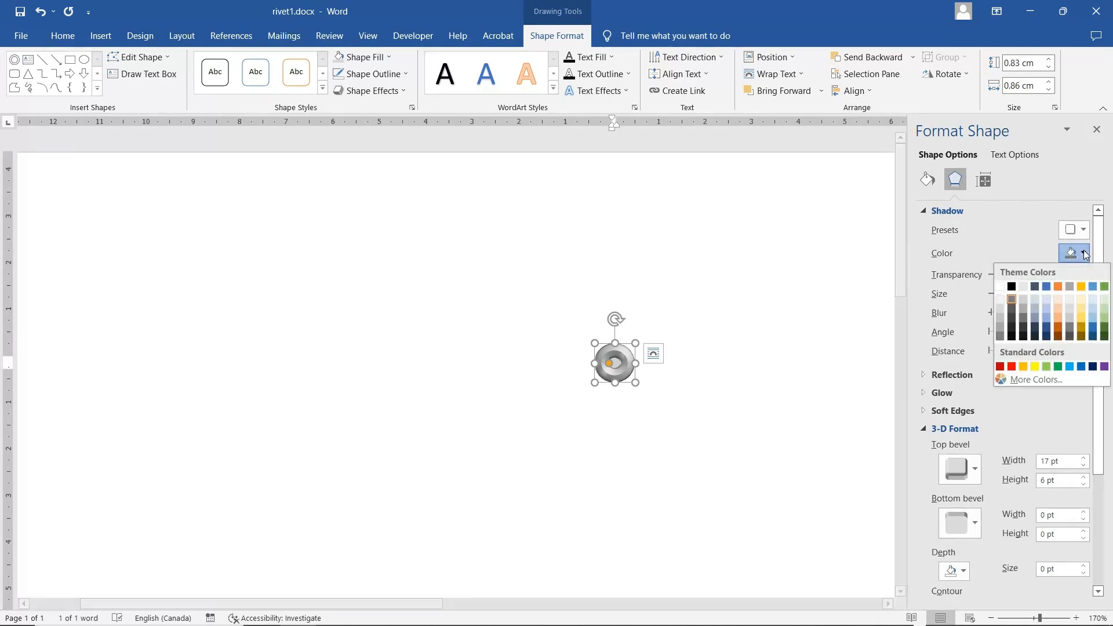
{"action": "left_click", "coordinate": [1012, 313]}
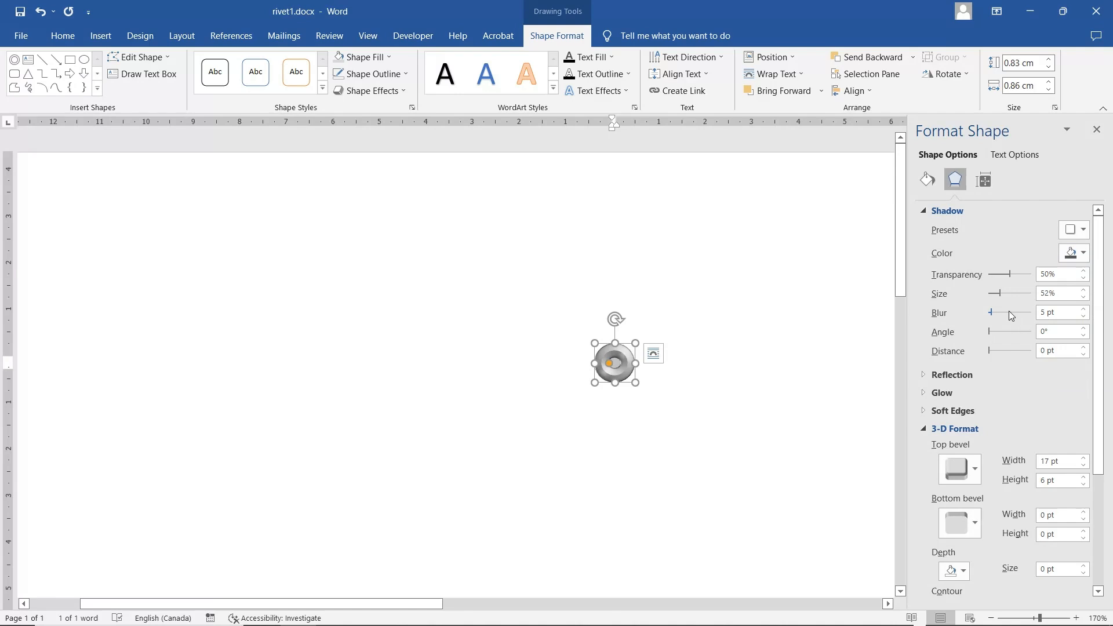
Step: Set the donut's shadow blur to 2 pt, its angle to 4° and its distance to 1 pt
{"action": "left_click_drag", "start_coordinate": [994, 312], "coordinate": [994, 311]}
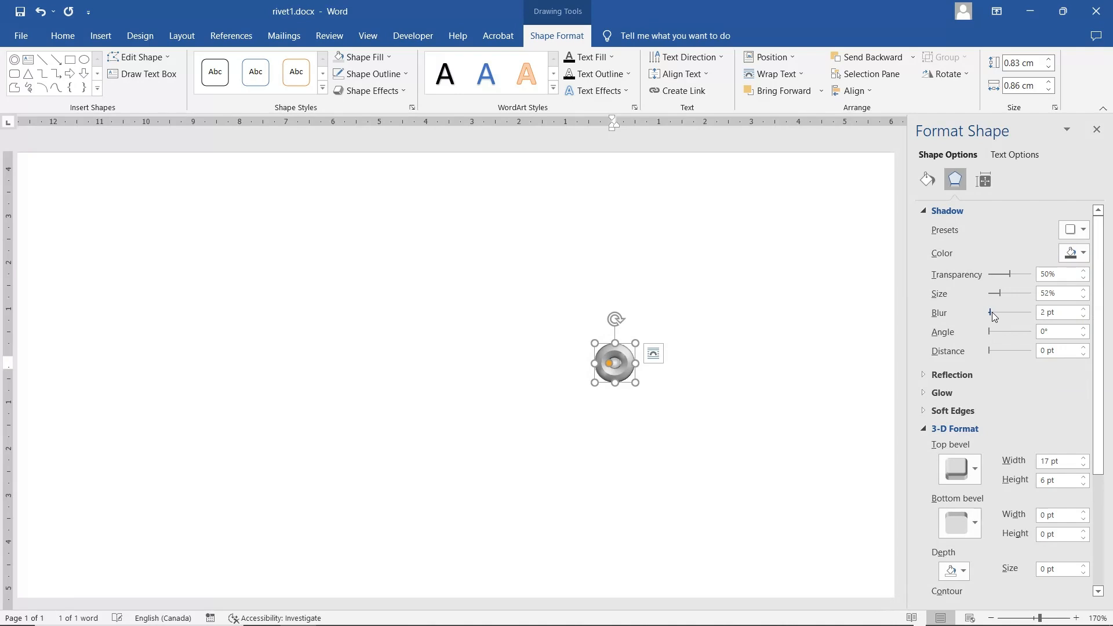
{"action": "left_click_drag", "start_coordinate": [990, 332], "coordinate": [991, 331]}
{"action": "left_click_drag", "start_coordinate": [991, 351], "coordinate": [985, 352]}
{"action": "left_click", "coordinate": [1083, 348]}
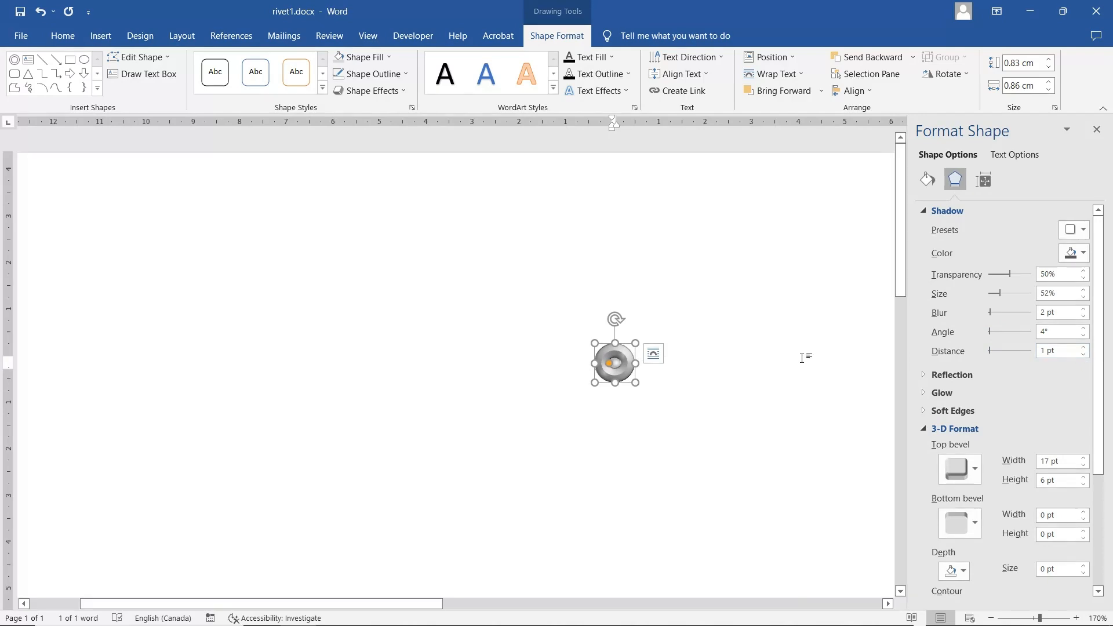
Step: Set the lighting angle of the donut's 3-D format to 130°
{"action": "scroll", "coordinate": [1020, 441], "scroll_direction": "down", "scroll_amount": 3}
{"action": "left_click", "coordinate": [1084, 525]}
{"action": "left_click", "coordinate": [1083, 526]}
{"action": "left_click", "coordinate": [1084, 526]}
{"action": "left_click", "coordinate": [1084, 526]}
{"action": "left_click", "coordinate": [1084, 526]}
{"action": "left_click", "coordinate": [1084, 526]}
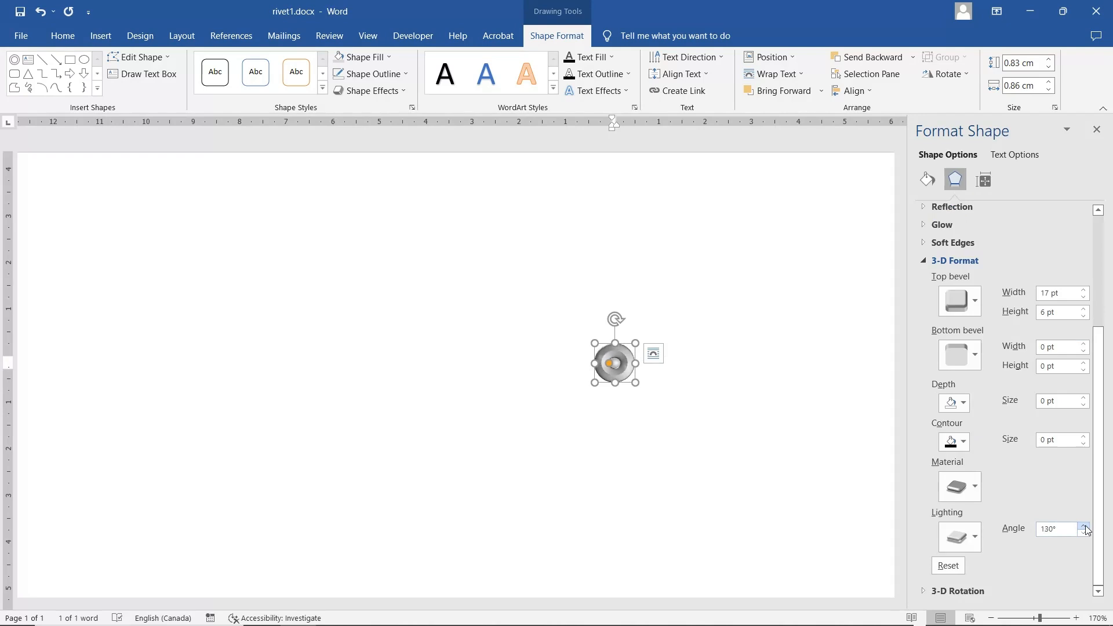
Step: Reduce the donut's top bevel to 14.5 pt wide and 5 pt high
{"action": "left_click", "coordinate": [1084, 298]}
{"action": "left_click", "coordinate": [1084, 316]}
{"action": "left_click", "coordinate": [1083, 316]}
{"action": "left_click", "coordinate": [1084, 316]}
{"action": "left_click", "coordinate": [1083, 308]}
Step: Raise the donut's lighting angle to 290° and deselect the shape to check the look
{"action": "left_click", "coordinate": [1083, 526]}
{"action": "left_click", "coordinate": [1083, 526]}
{"action": "left_click", "coordinate": [1082, 527]}
{"action": "left_click", "coordinate": [1083, 527]}
{"action": "left_click", "coordinate": [1083, 527]}
{"action": "left_click", "coordinate": [1083, 527]}
{"action": "left_click", "coordinate": [1083, 527]}
{"action": "left_click", "coordinate": [1083, 527]}
{"action": "left_click", "coordinate": [1083, 526]}
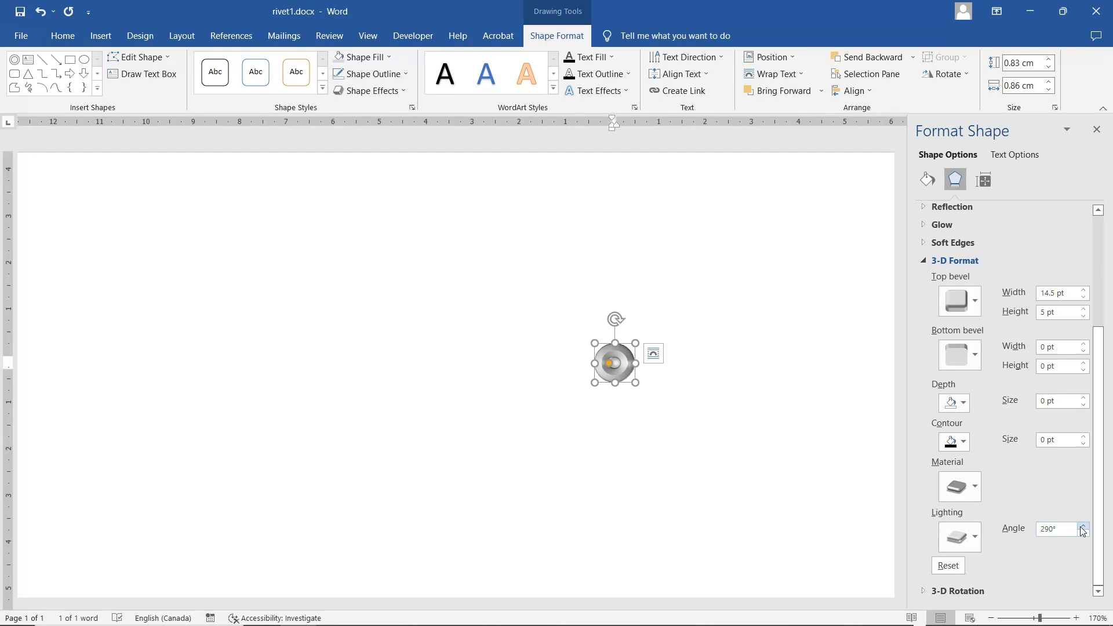
{"action": "left_click", "coordinate": [782, 514]}
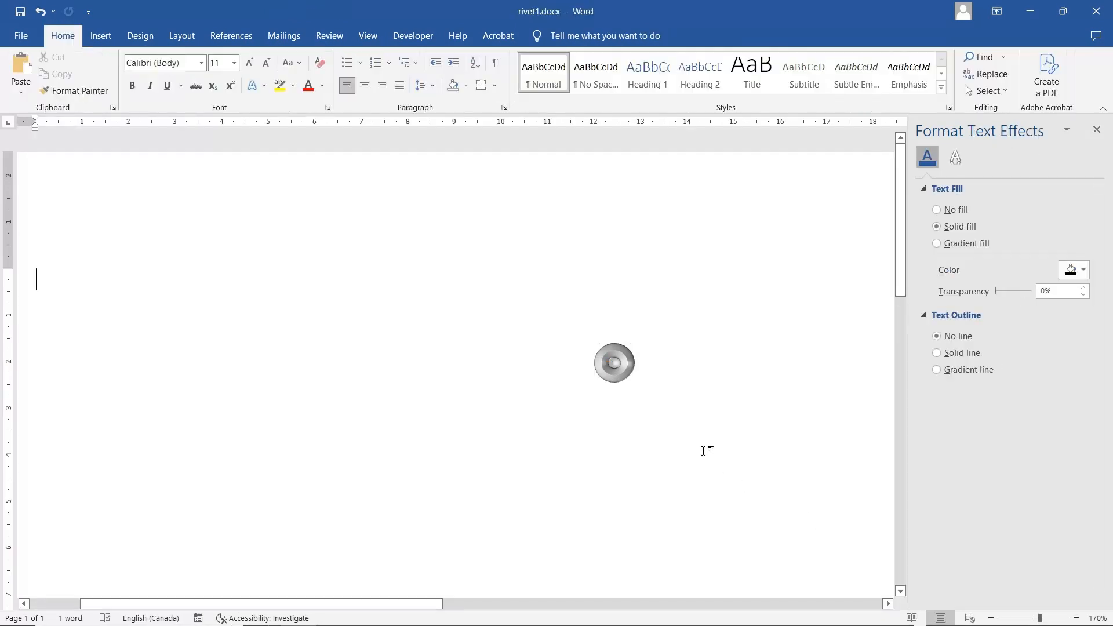
Step: Give the donut a 3-D contour of 0.5 pt and deselect it to check the edge
{"action": "left_click", "coordinate": [615, 363]}
{"action": "scroll", "coordinate": [1021, 408], "scroll_direction": "down", "scroll_amount": 2}
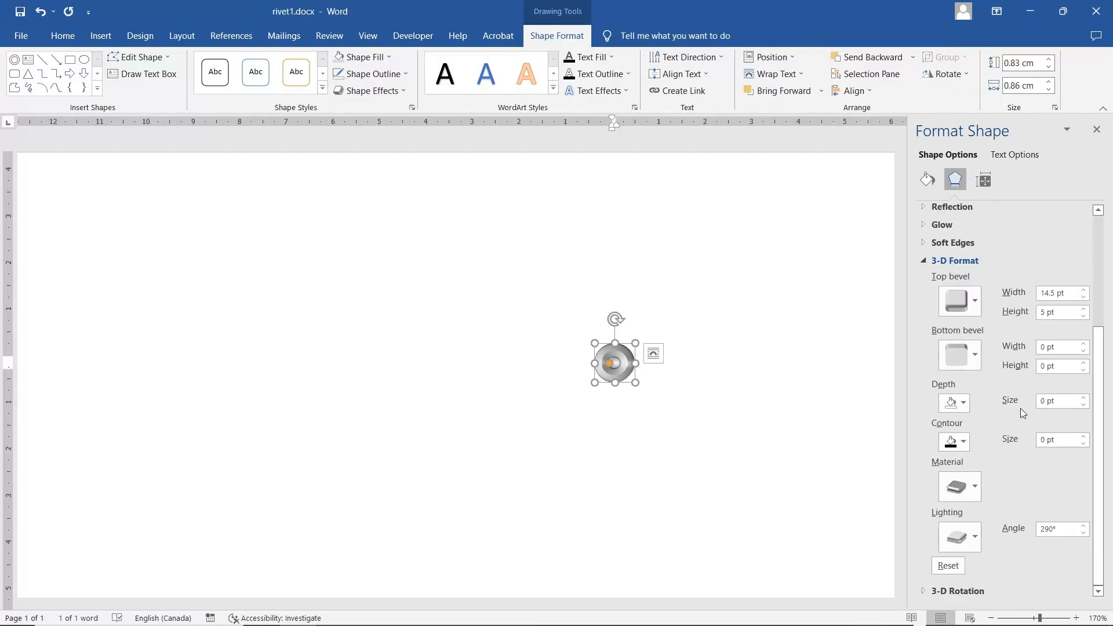
{"action": "left_click", "coordinate": [1083, 438]}
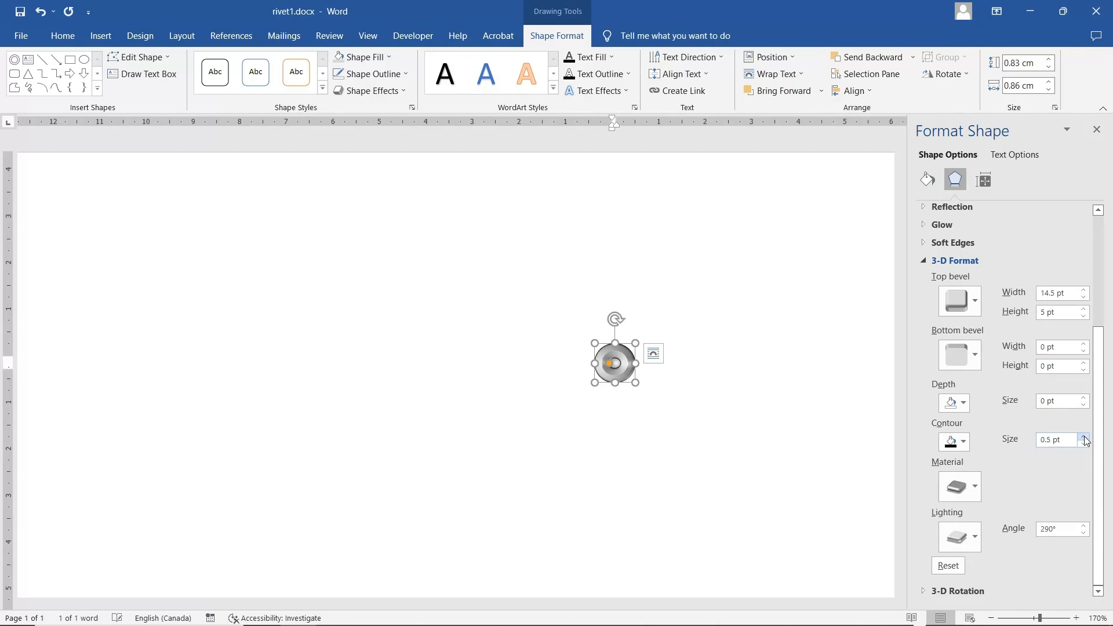
{"action": "left_click", "coordinate": [717, 373]}
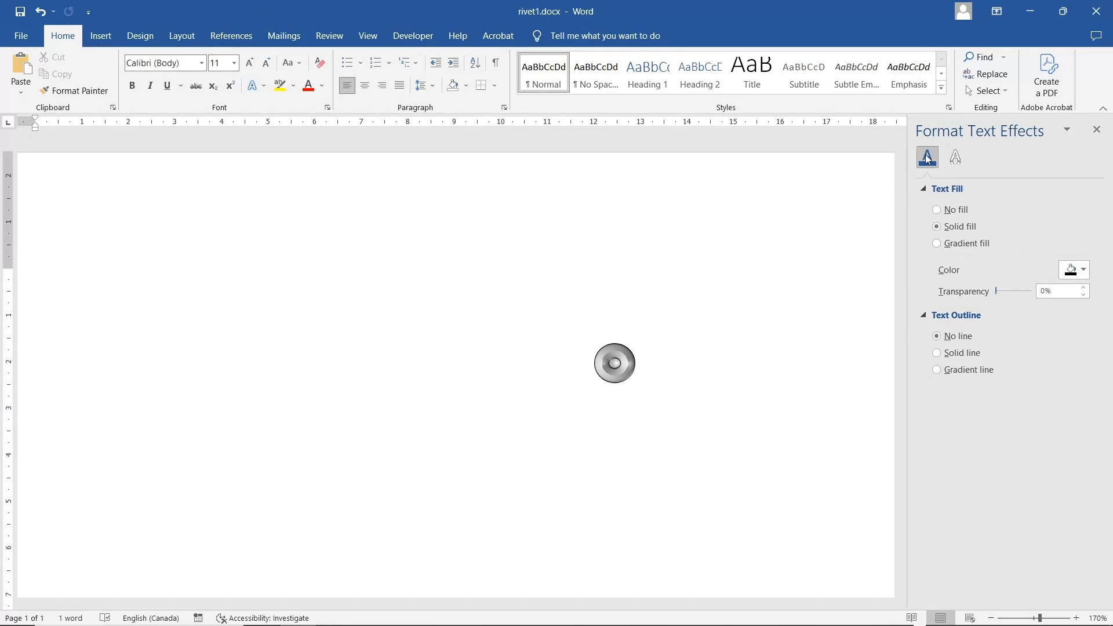
Step: Recolor the donut's 3-D contour with the lightest gray tint in the black theme column
{"action": "left_click", "coordinate": [628, 356]}
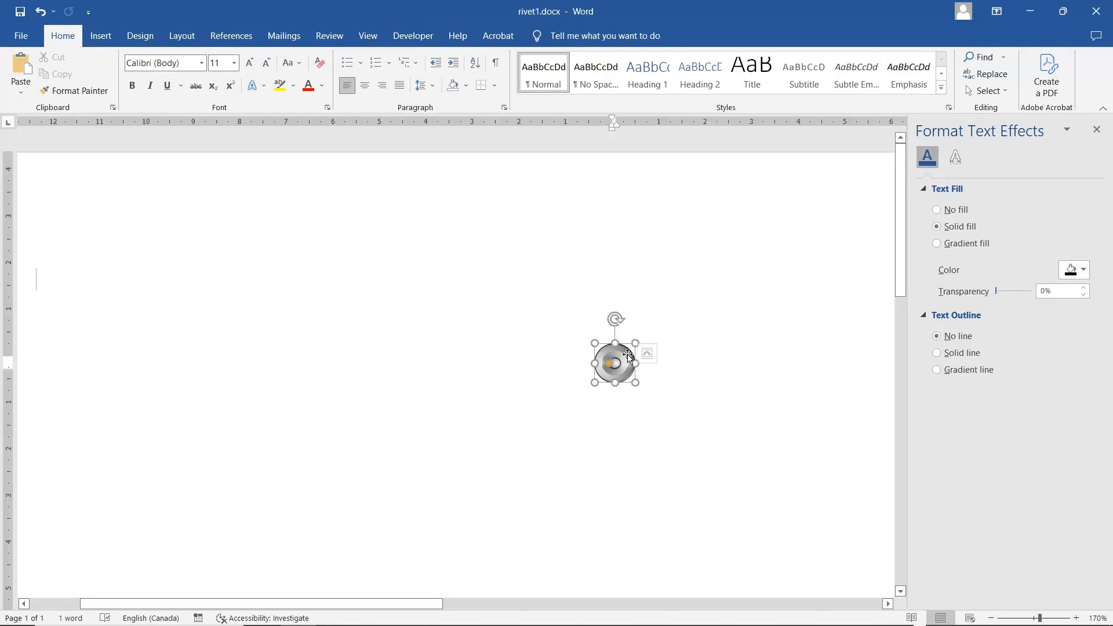
{"action": "left_click", "coordinate": [954, 154]}
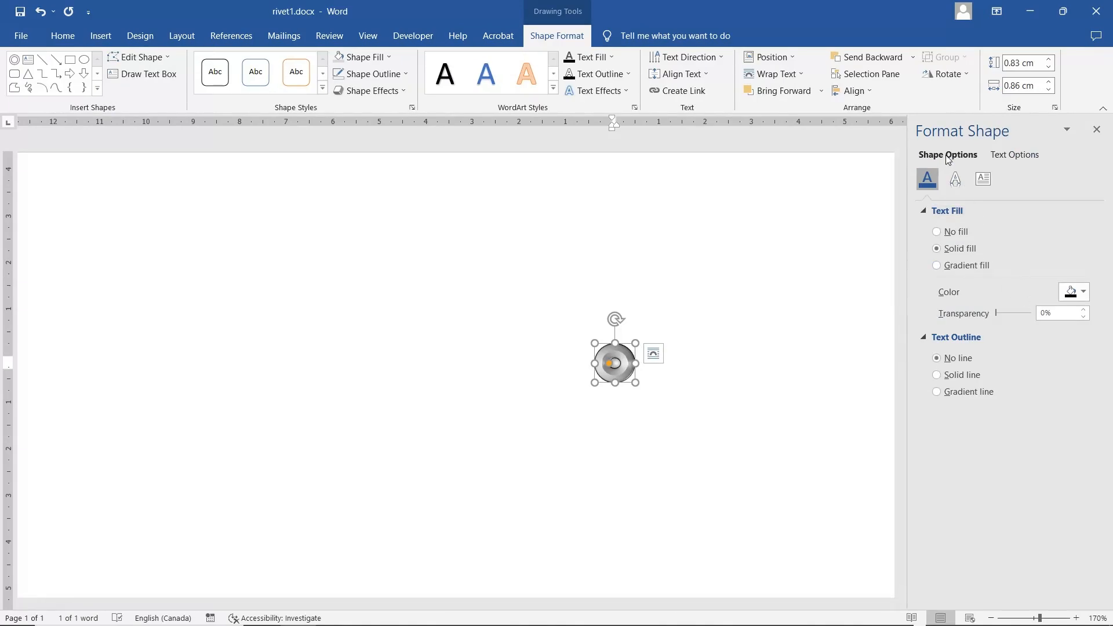
{"action": "left_click", "coordinate": [962, 181]}
{"action": "scroll", "coordinate": [1014, 435], "scroll_direction": "down", "scroll_amount": 1}
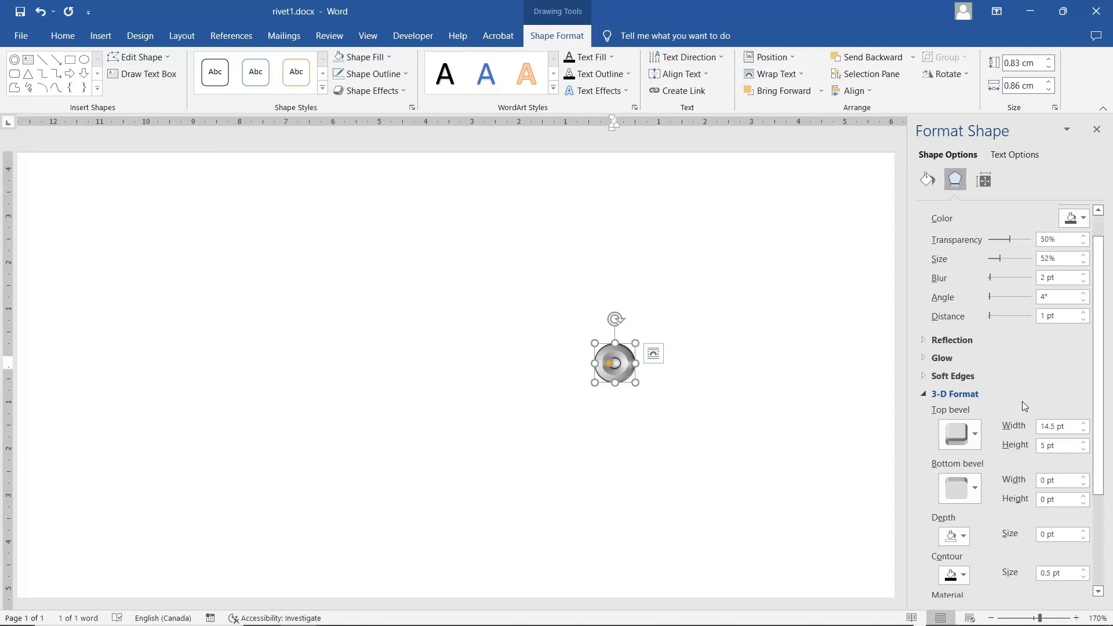
{"action": "scroll", "coordinate": [1021, 402], "scroll_direction": "down", "scroll_amount": 1}
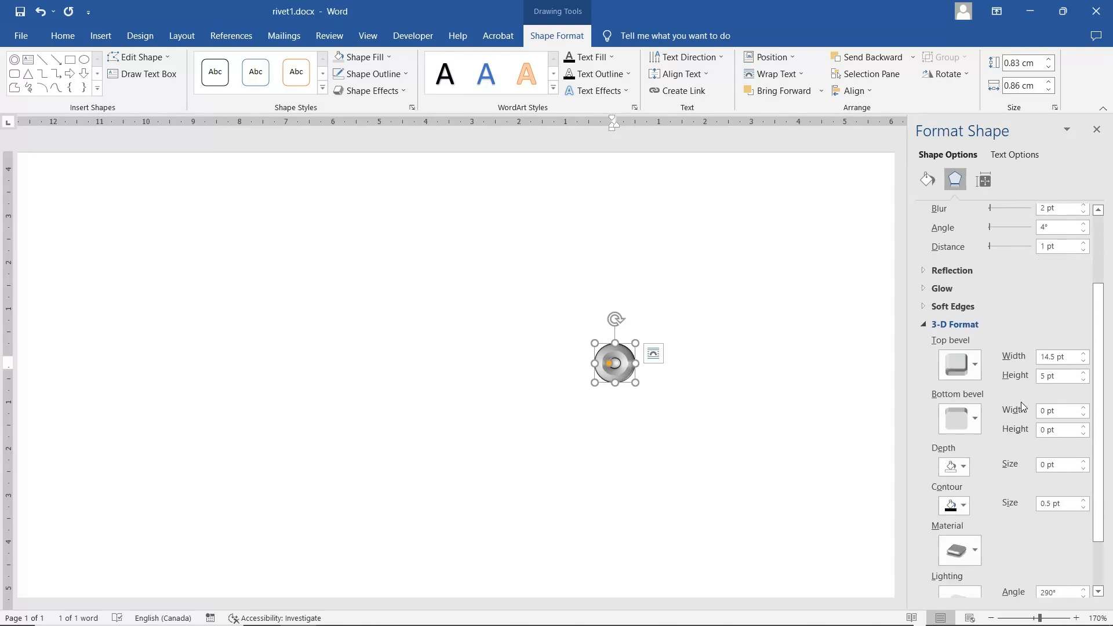
{"action": "left_click", "coordinate": [964, 505]}
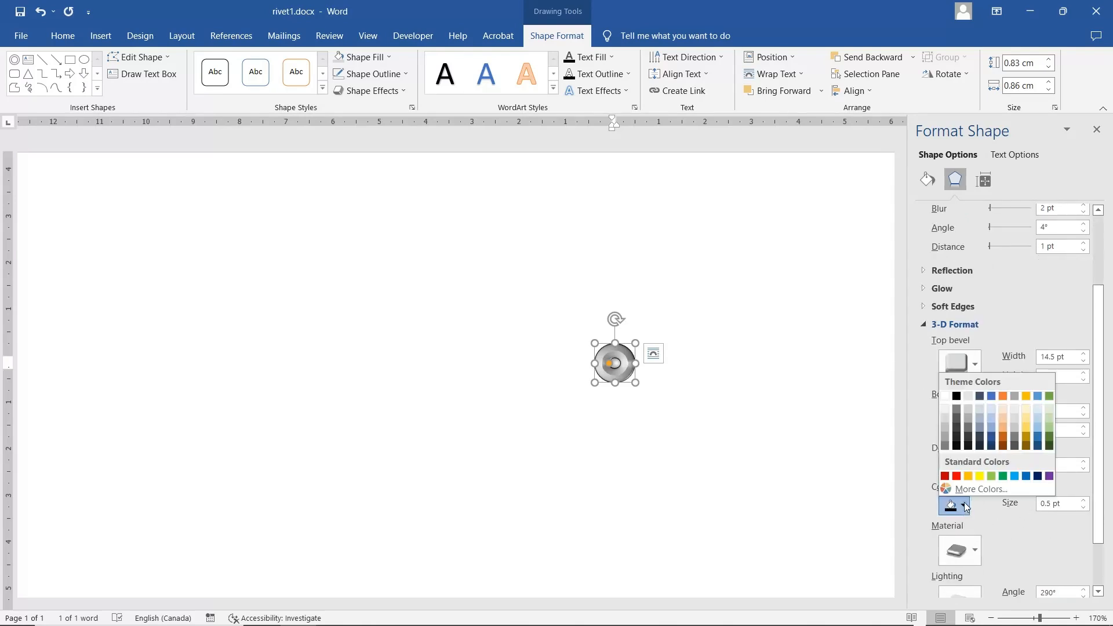
{"action": "left_click", "coordinate": [959, 410]}
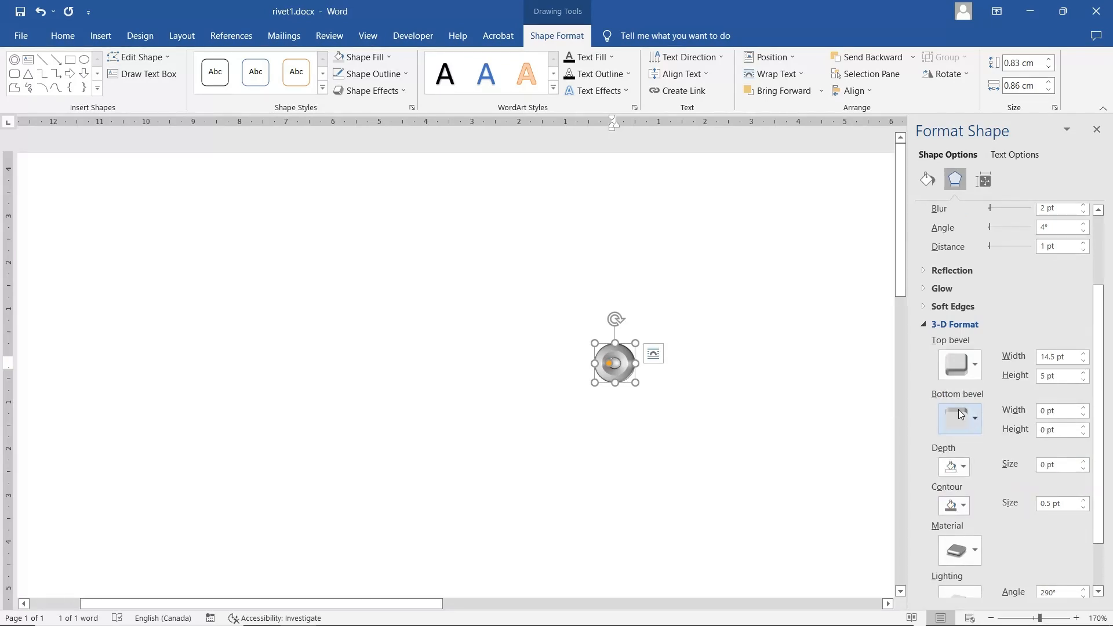
{"action": "left_click", "coordinate": [793, 406]}
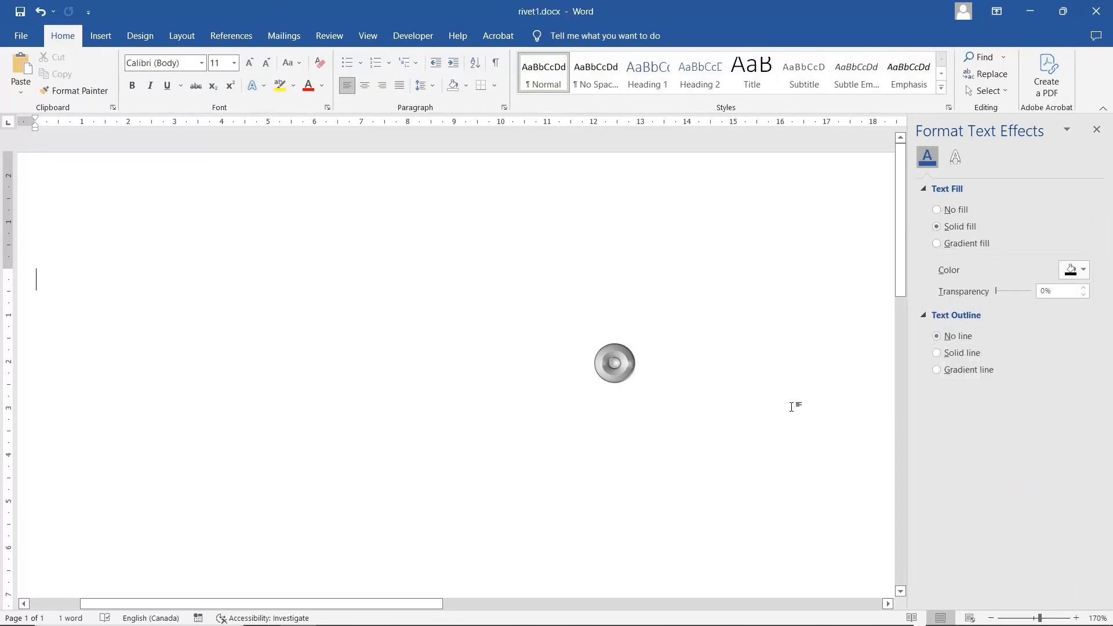
Step: Increase the size of the donut's 3-D contour to 1 pt
{"action": "left_click", "coordinate": [622, 365]}
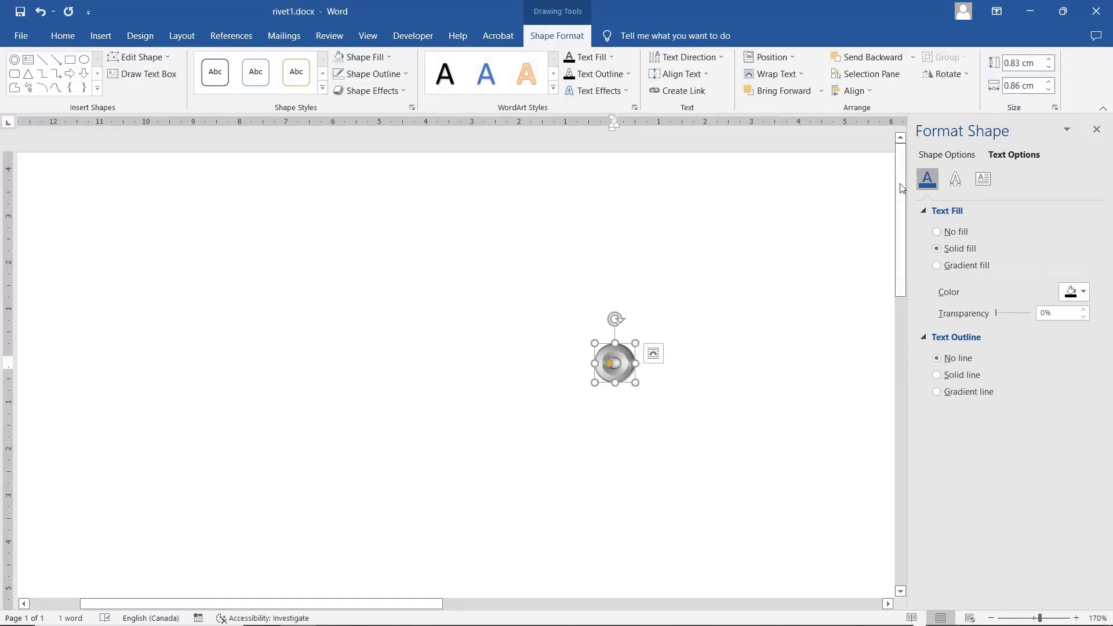
{"action": "left_click", "coordinate": [953, 156]}
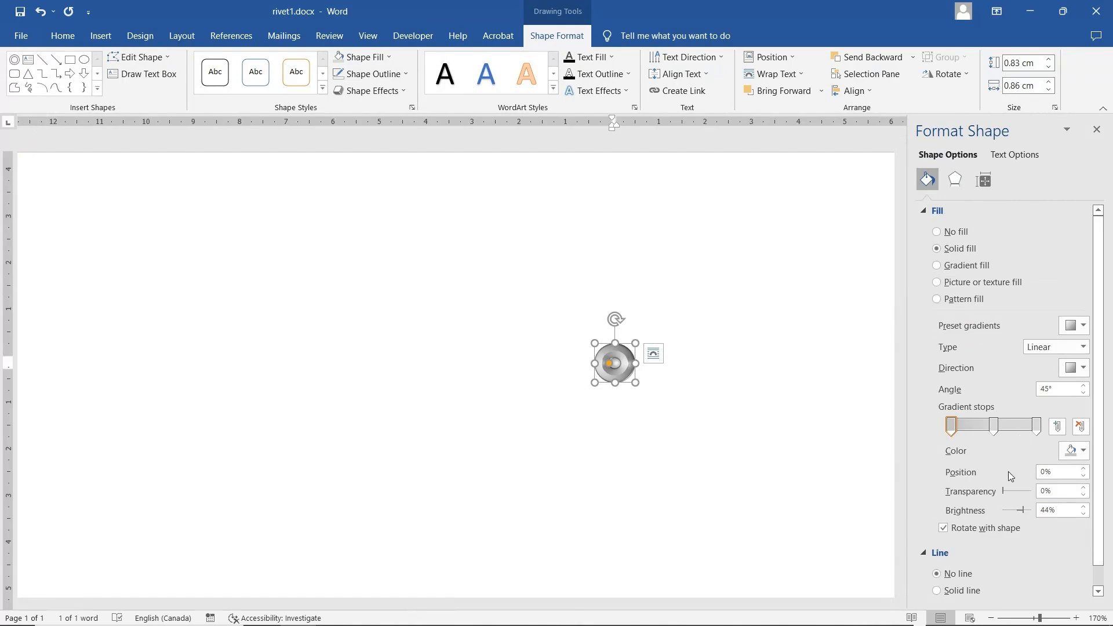
{"action": "left_click", "coordinate": [958, 178]}
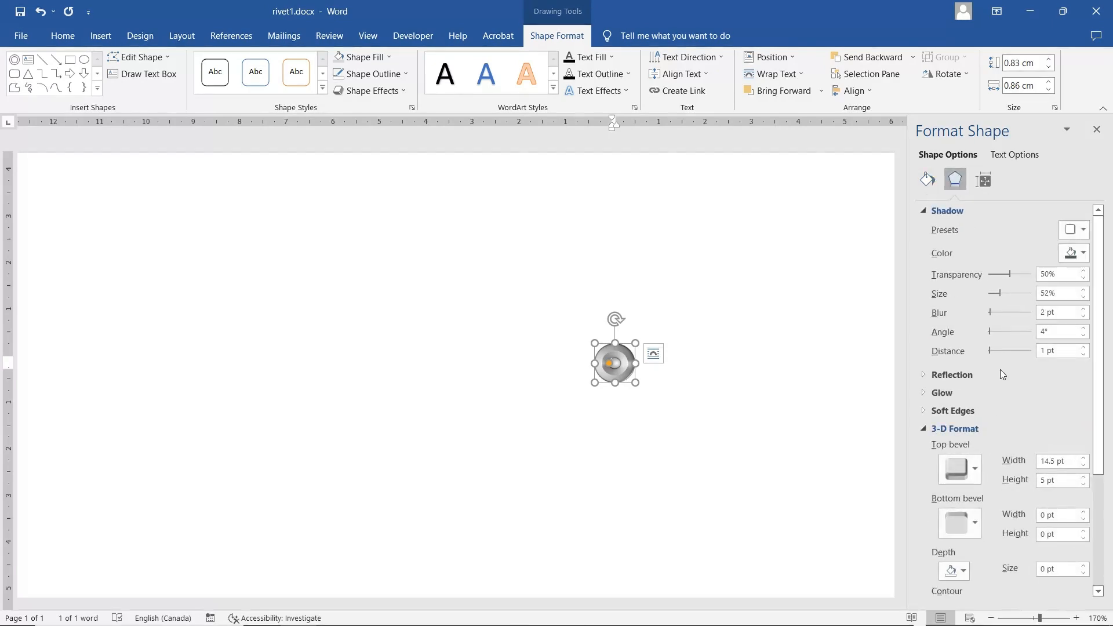
{"action": "scroll", "coordinate": [1003, 407], "scroll_direction": "down", "scroll_amount": 3}
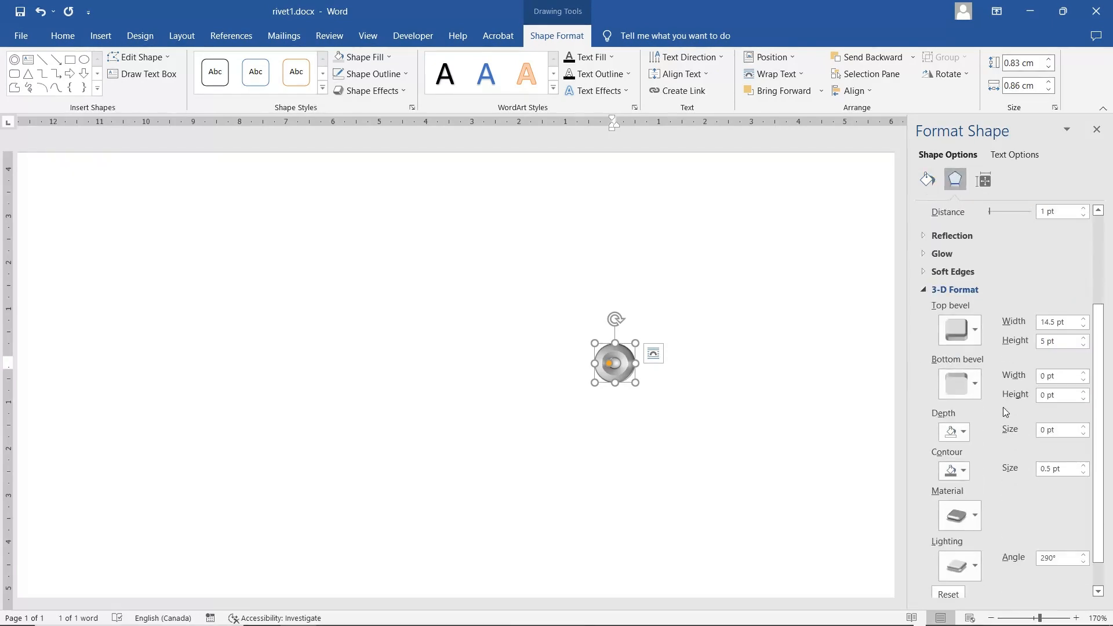
{"action": "left_click", "coordinate": [1083, 466]}
Step: Lower the donut's lighting angle to 230° and deselect the shape to check the look
{"action": "left_click", "coordinate": [1067, 555]}
{"action": "left_click", "coordinate": [1083, 562]}
{"action": "left_click", "coordinate": [1084, 562]}
{"action": "left_click", "coordinate": [1083, 562]}
{"action": "left_click", "coordinate": [1084, 562]}
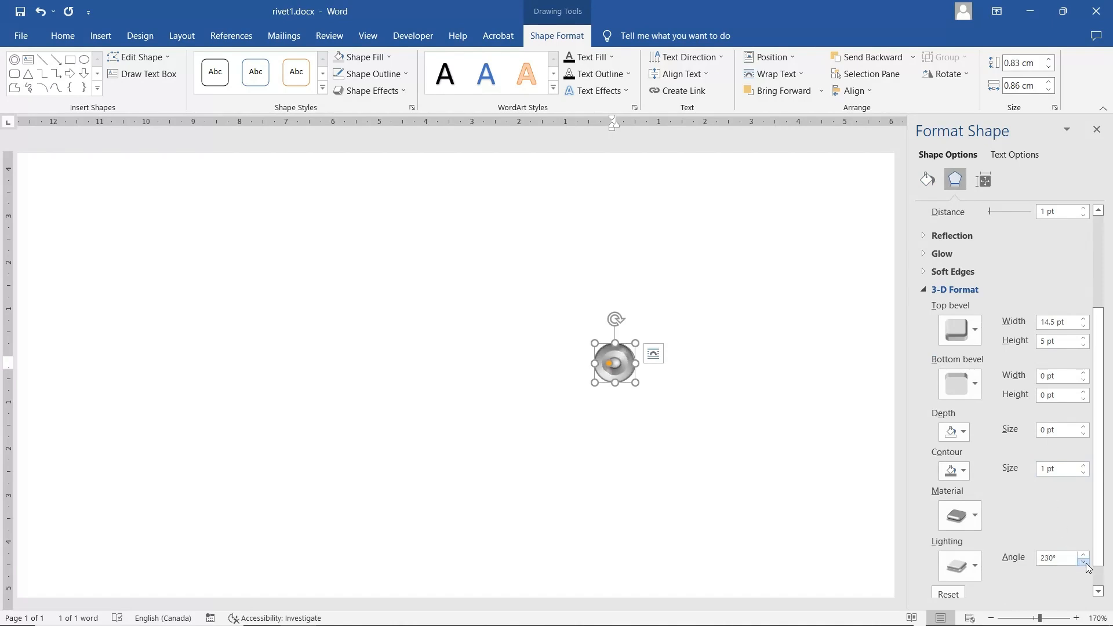
{"action": "left_click", "coordinate": [786, 485]}
Step: Change the donut's 3-D lighting to the third preset of the Neutral group
{"action": "left_click", "coordinate": [627, 364]}
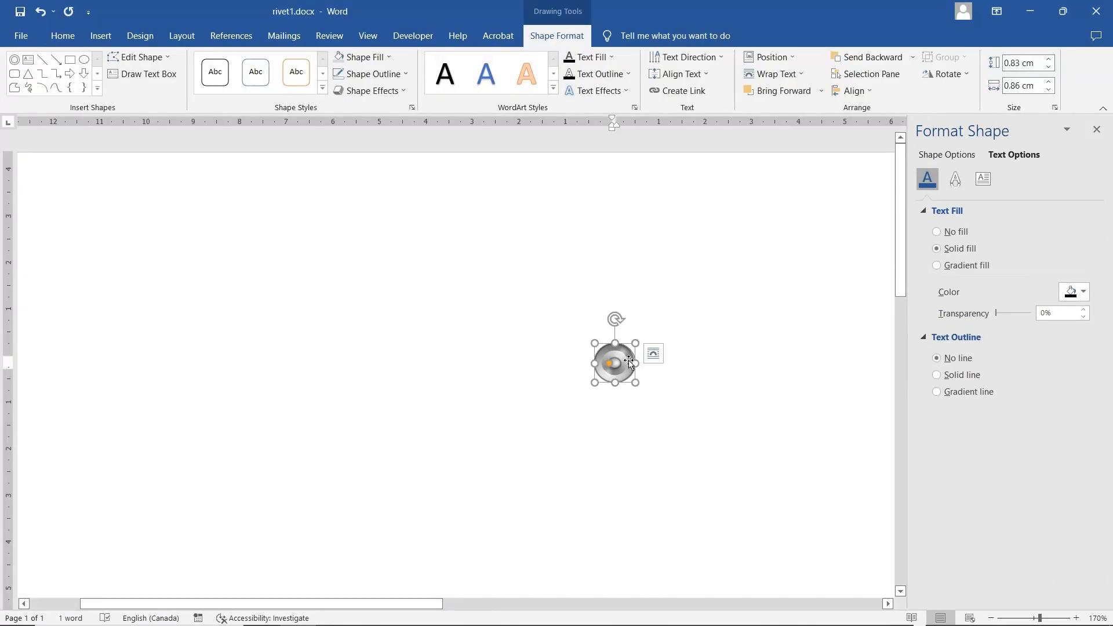
{"action": "left_click", "coordinate": [947, 154]}
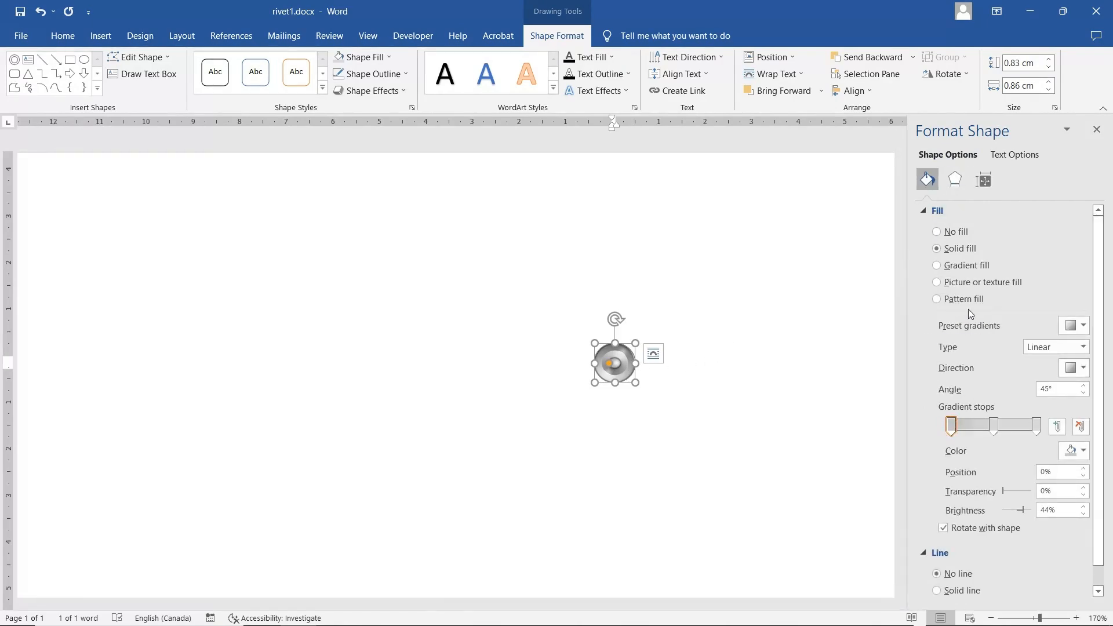
{"action": "left_click", "coordinate": [955, 190]}
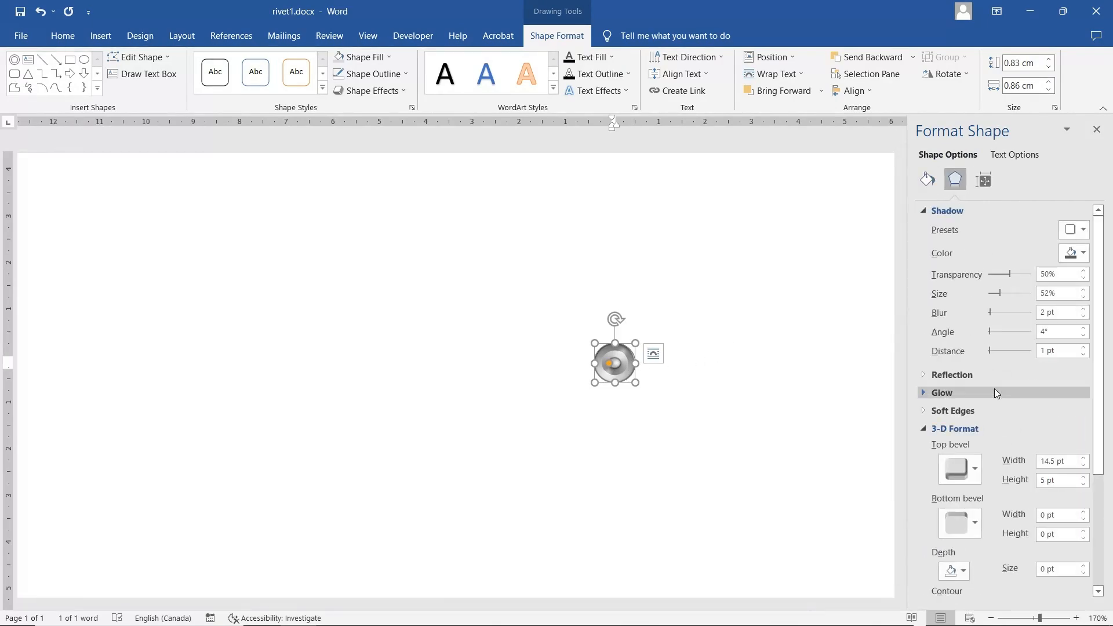
{"action": "scroll", "coordinate": [994, 523], "scroll_direction": "down", "scroll_amount": 4}
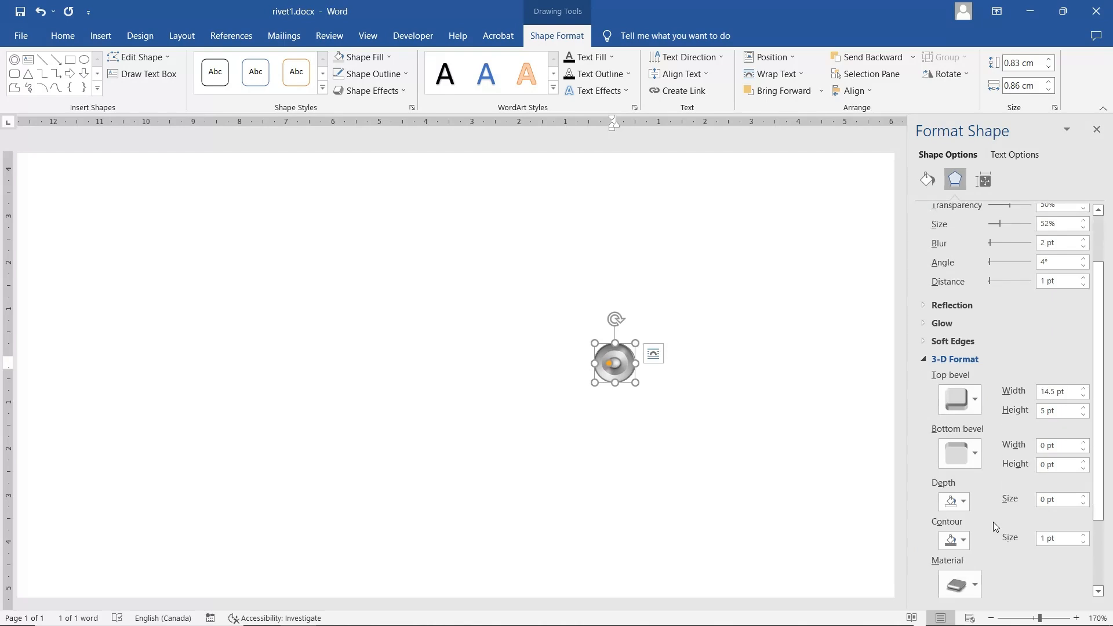
{"action": "scroll", "coordinate": [993, 527], "scroll_direction": "down", "scroll_amount": 1}
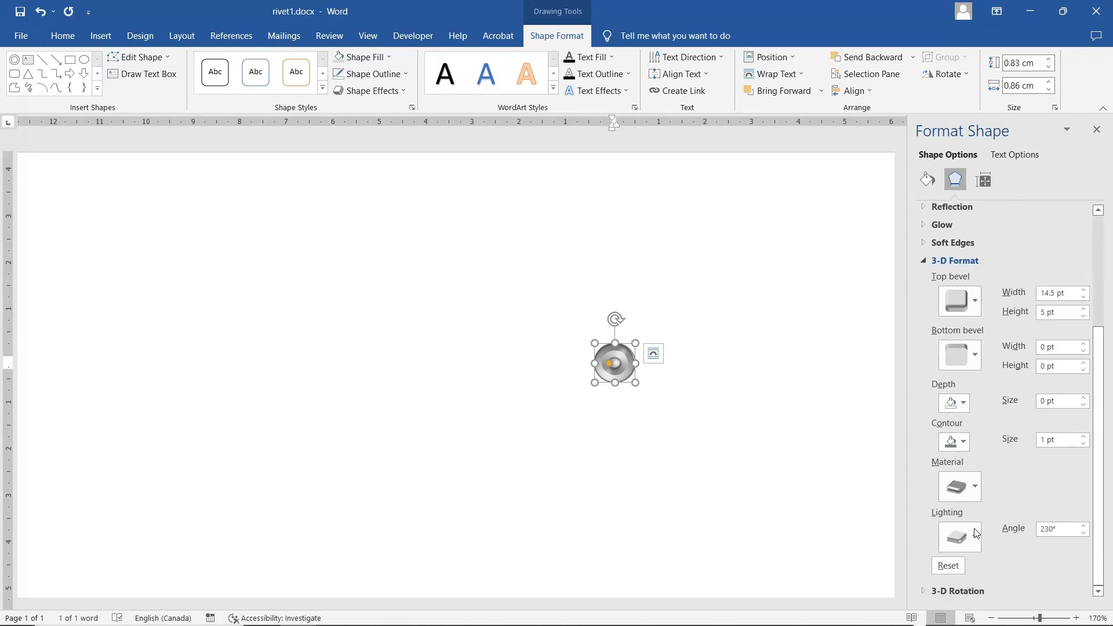
{"action": "left_click", "coordinate": [977, 538]}
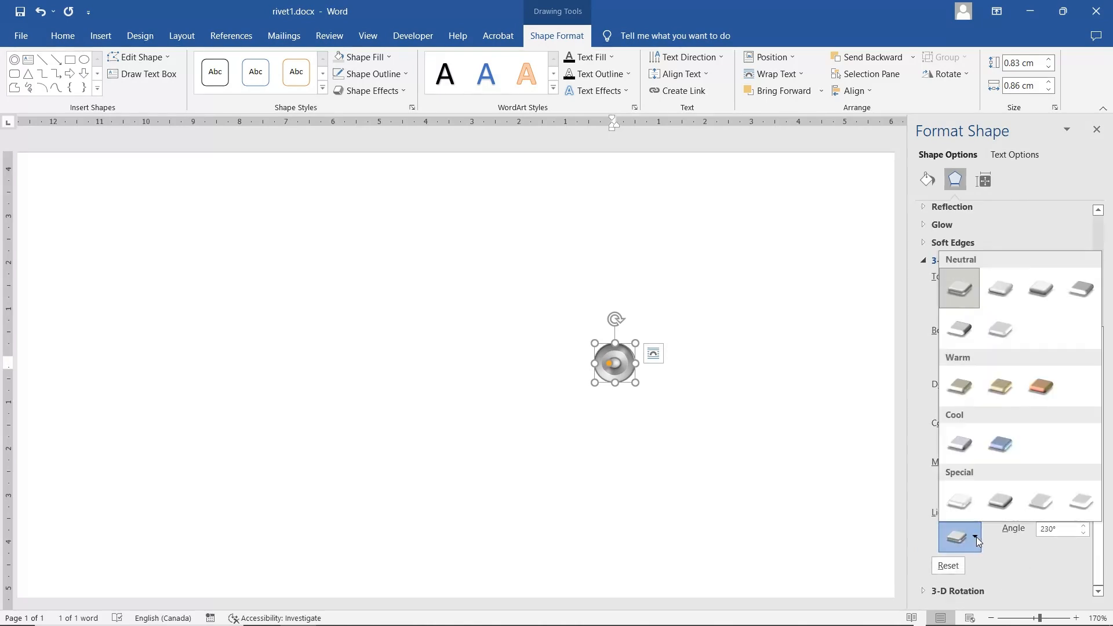
{"action": "left_click", "coordinate": [1044, 289]}
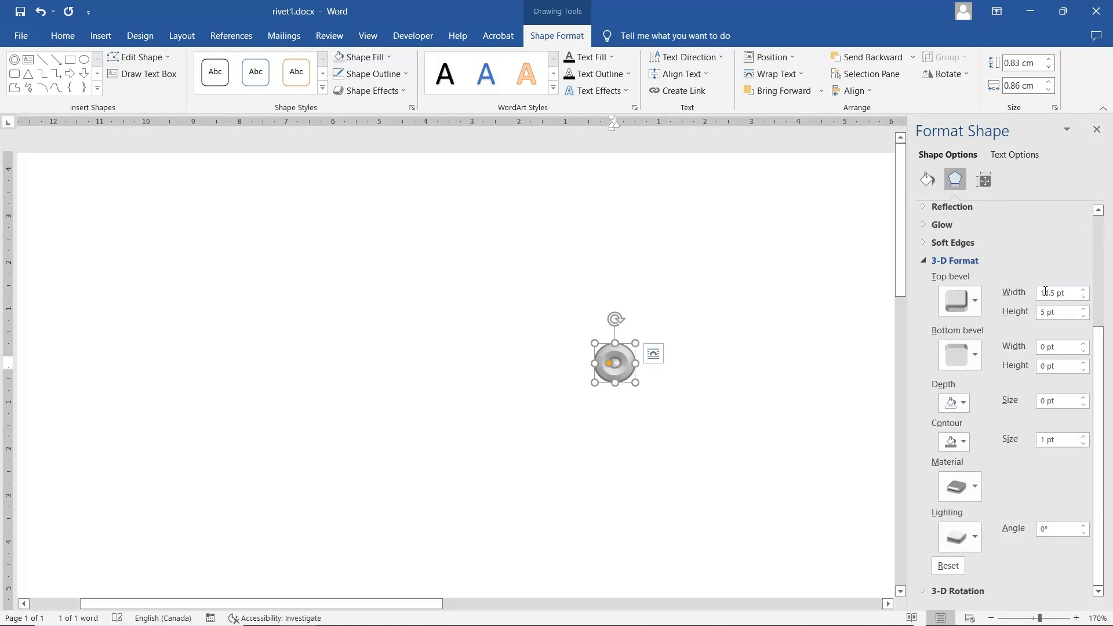
{"action": "left_click", "coordinate": [727, 350]}
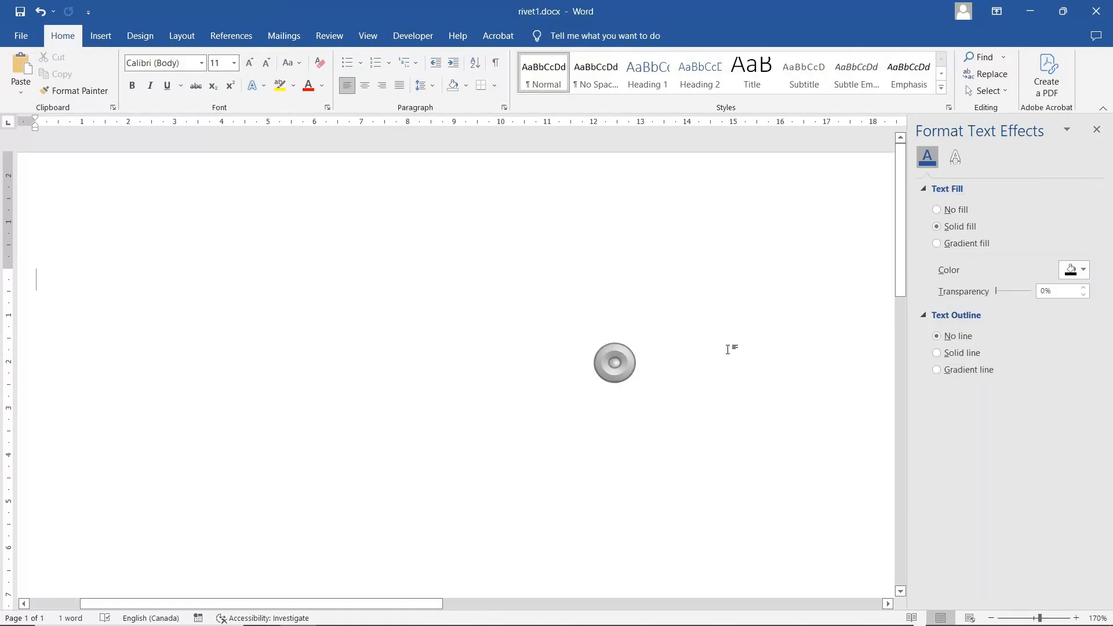
Step: Set the donut's 3-D contour size to 1.5 pt and its color to the darkest gray shade in the white theme column
{"action": "left_click", "coordinate": [610, 365]}
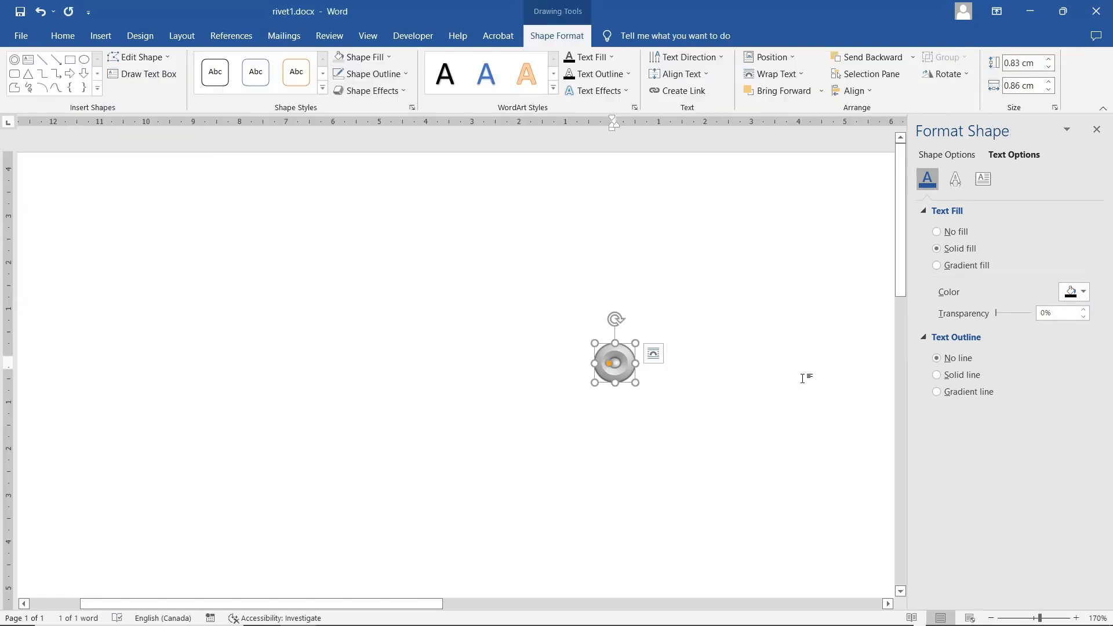
{"action": "left_click", "coordinate": [955, 158]}
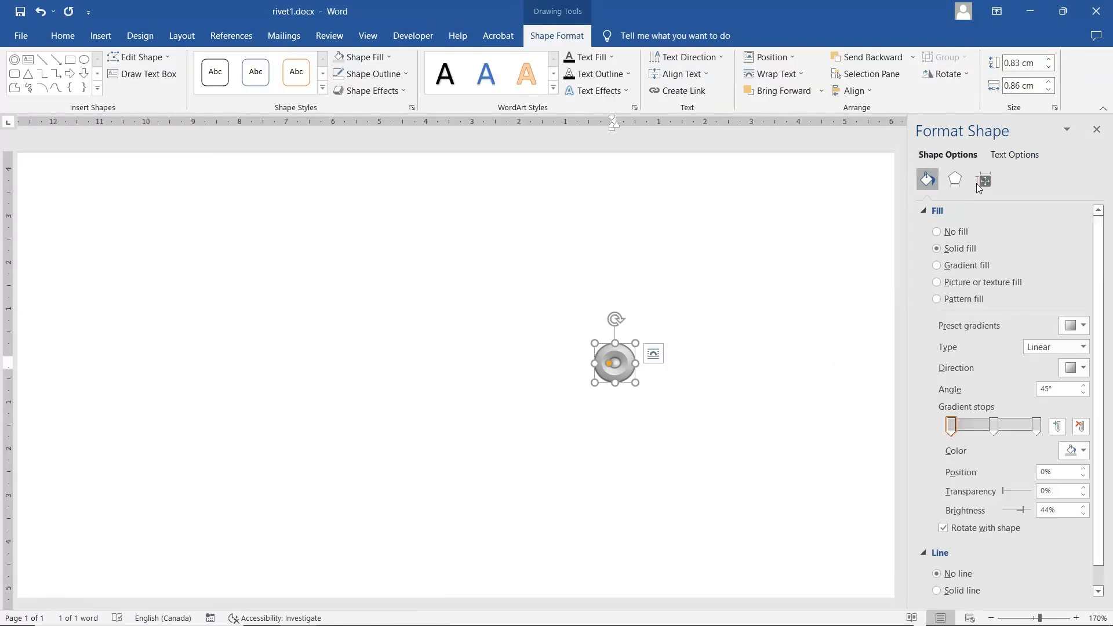
{"action": "scroll", "coordinate": [1000, 479], "scroll_direction": "down", "scroll_amount": 1}
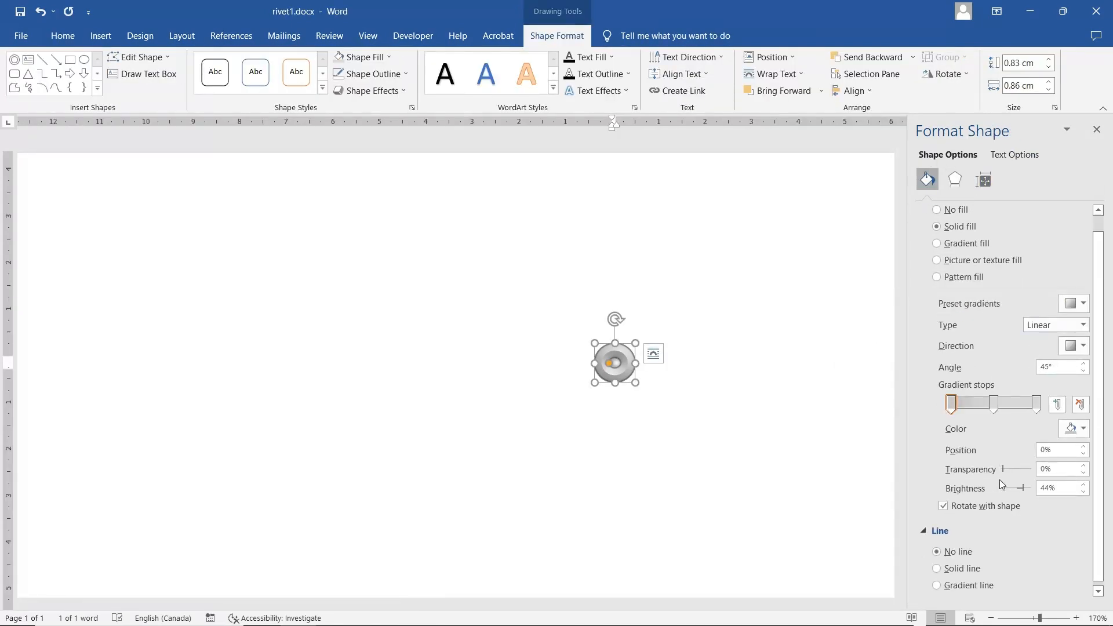
{"action": "left_click", "coordinate": [955, 177]}
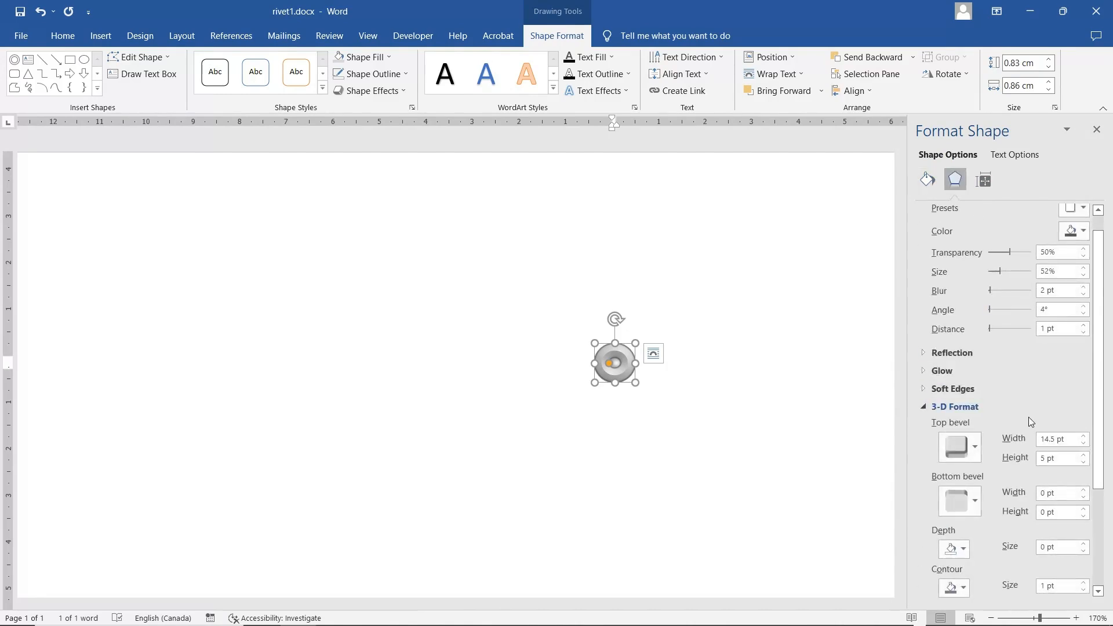
{"action": "scroll", "coordinate": [1029, 417], "scroll_direction": "down", "scroll_amount": 3}
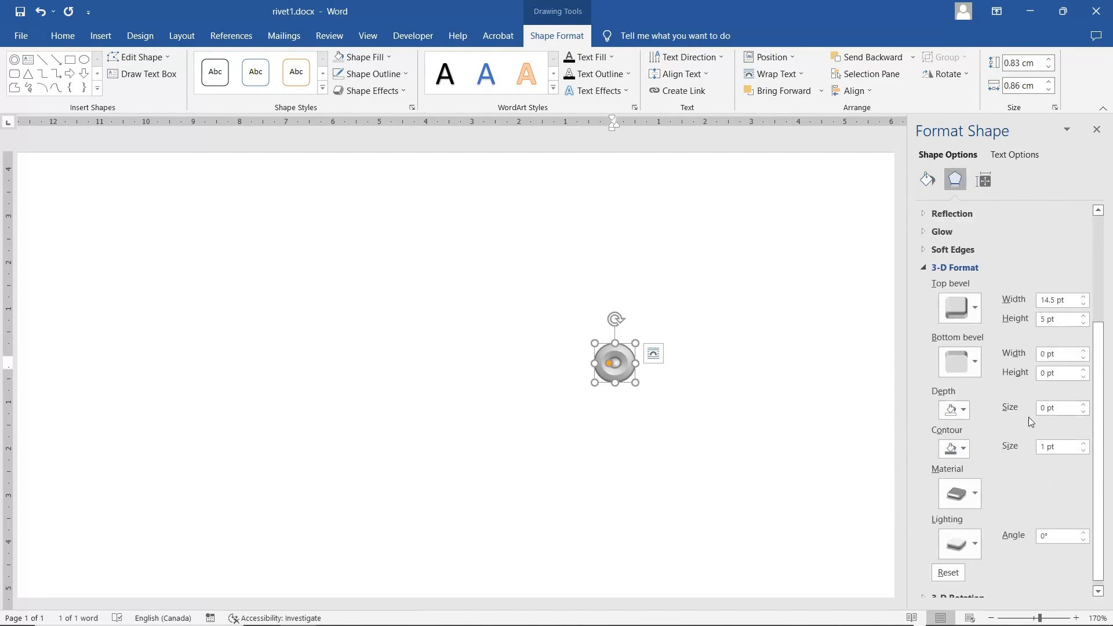
{"action": "left_click", "coordinate": [1083, 436]}
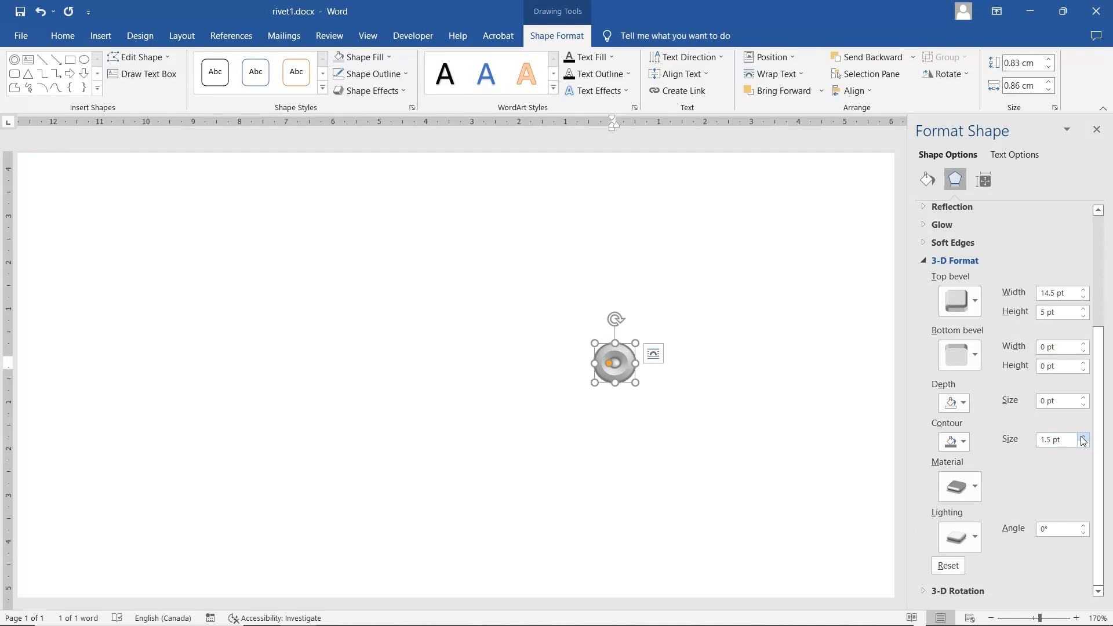
{"action": "left_click", "coordinate": [964, 442]}
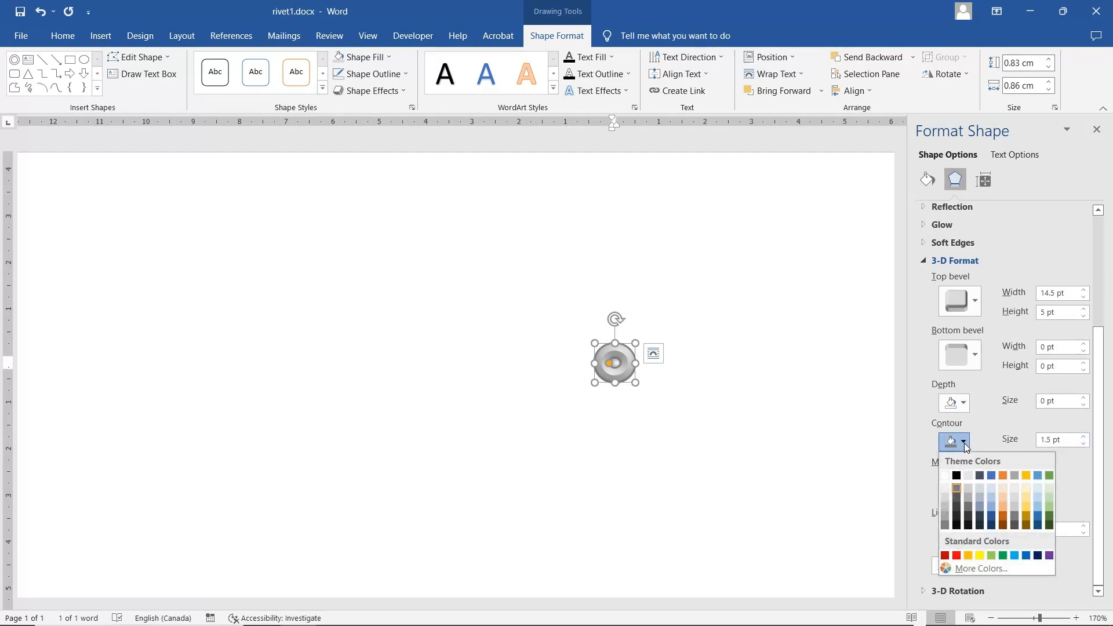
{"action": "left_click", "coordinate": [945, 527]}
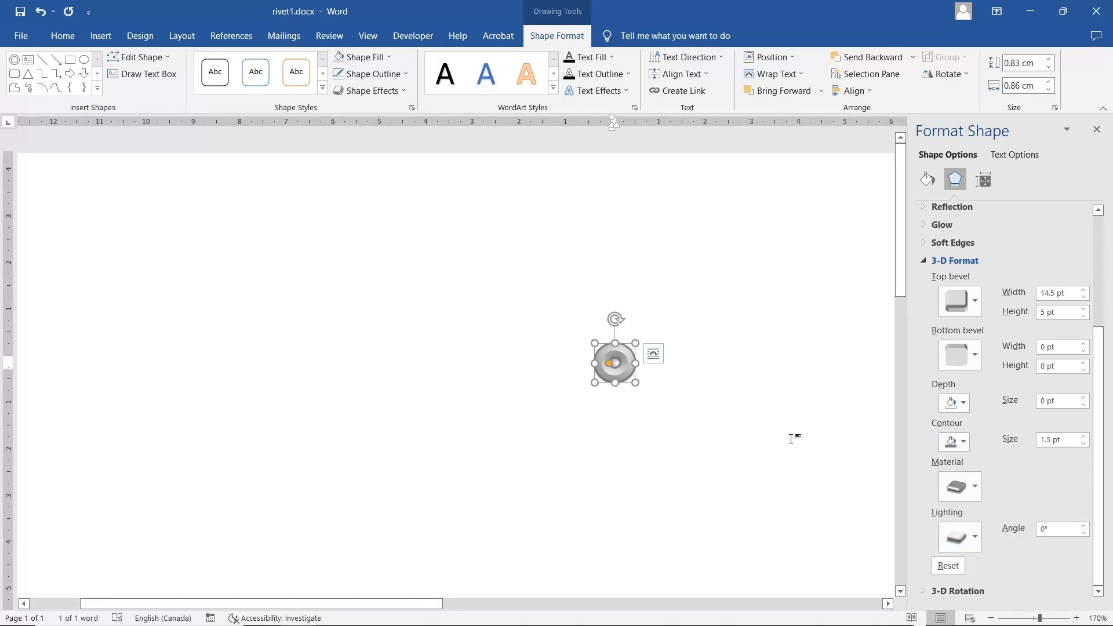
Step: Try lowering the transparency of the donut's shadow to about 28%, and undo the last change
{"action": "left_click", "coordinate": [1014, 155]}
{"action": "left_click", "coordinate": [959, 160]}
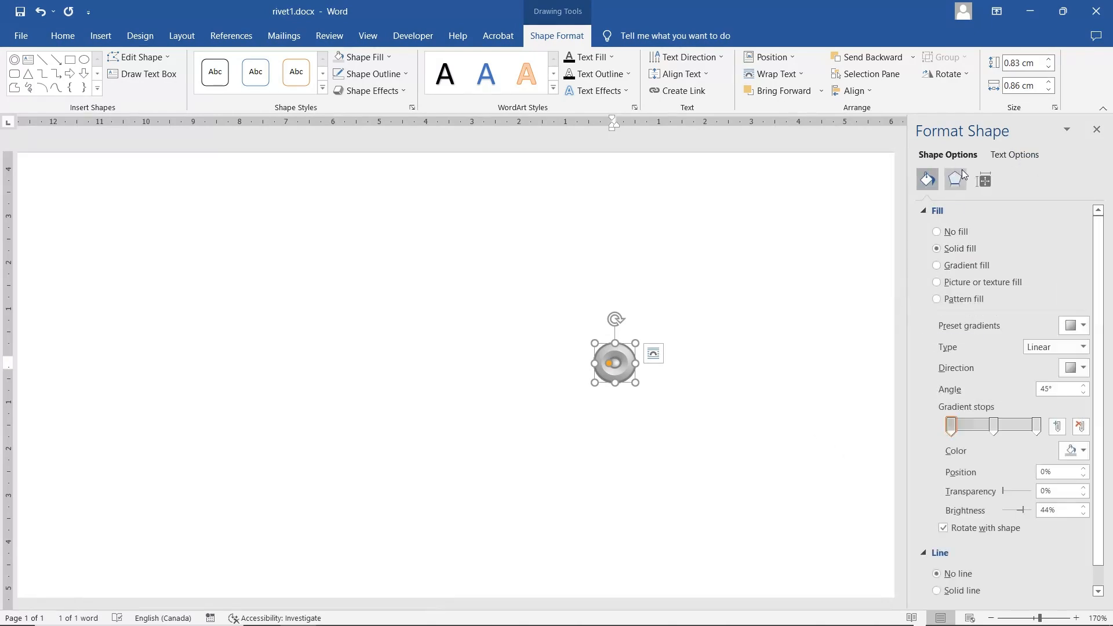
{"action": "left_click", "coordinate": [954, 182]}
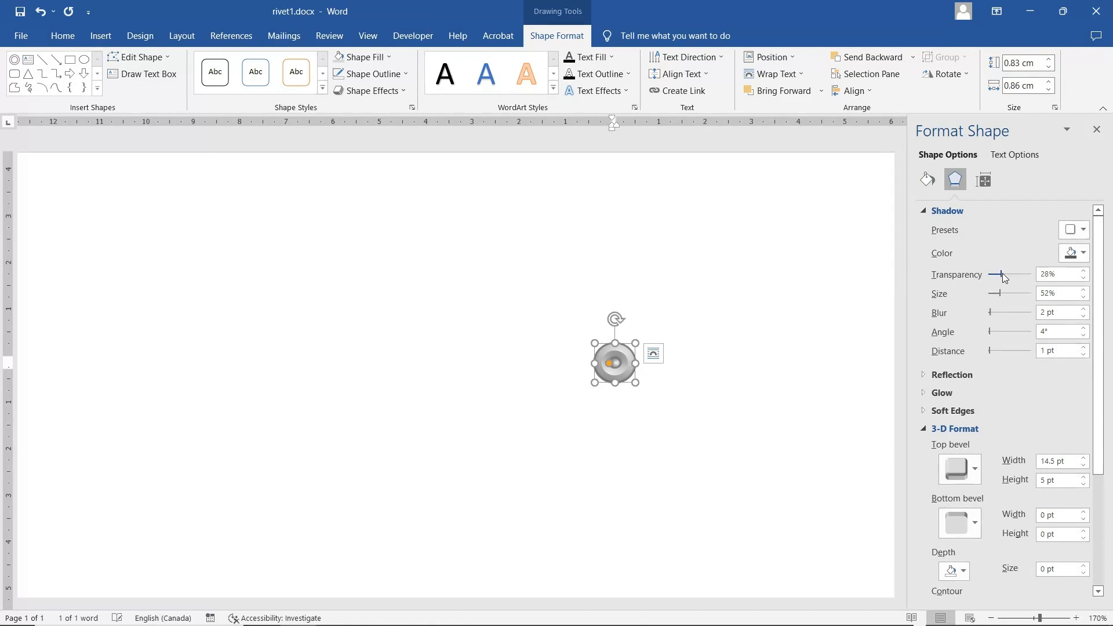
{"action": "left_click", "coordinate": [735, 305]}
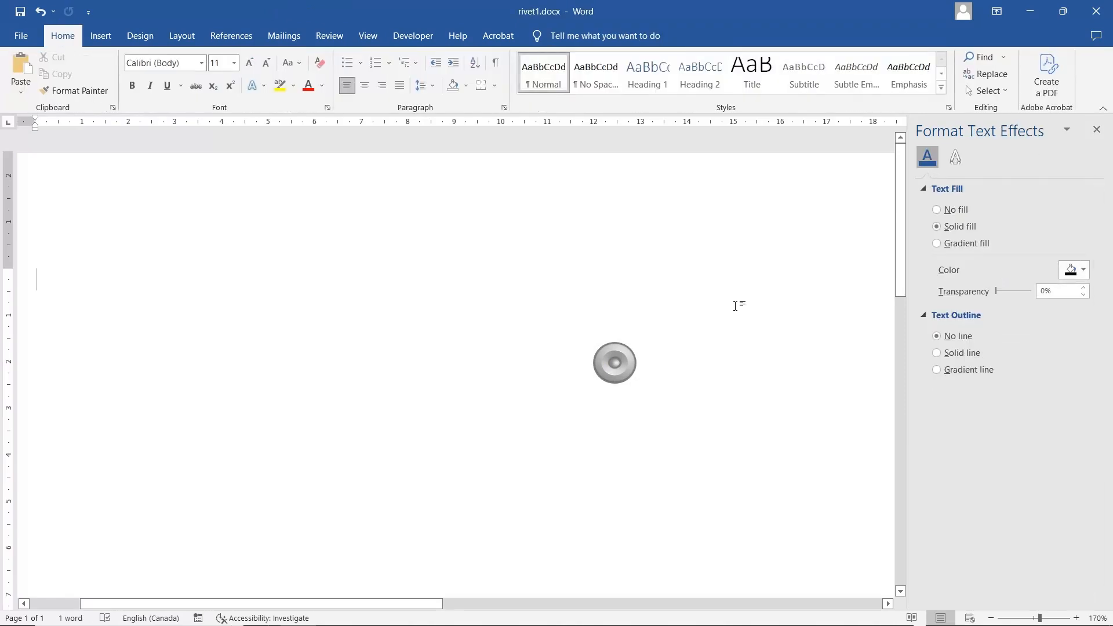
{"action": "key", "text": "ctrl+z"}
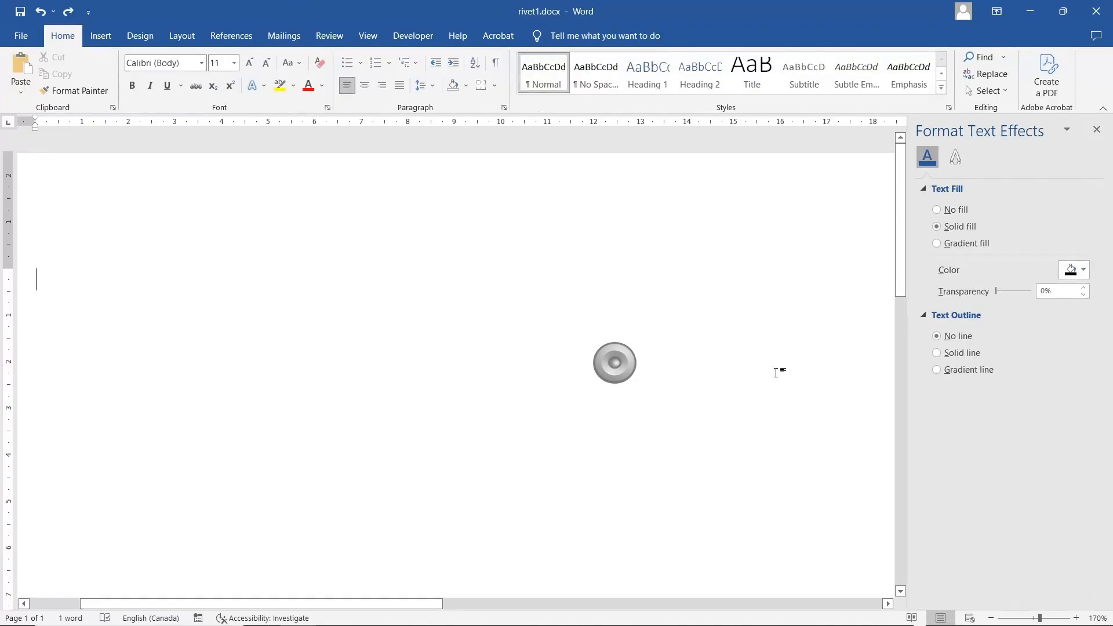